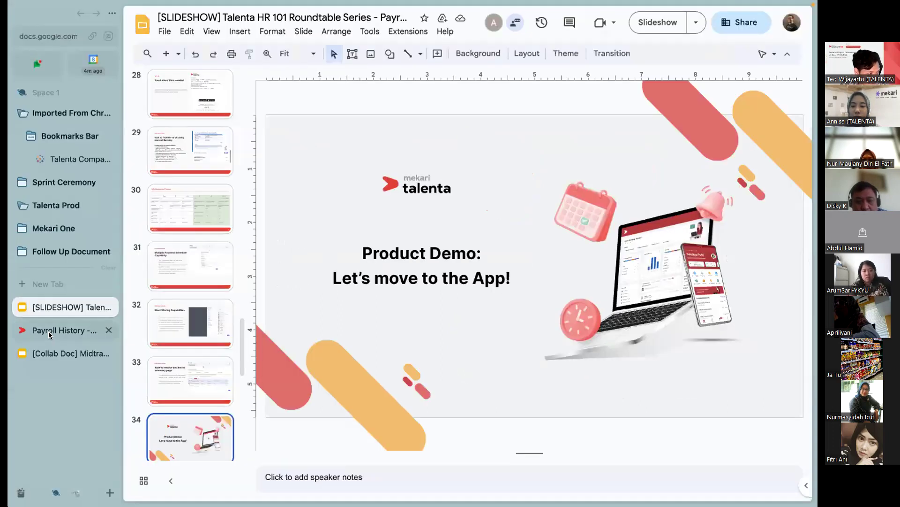
# Step: Switch to the Talenta payroll page, open Run Payroll and proceed past the payroll checklist
pyautogui.click(50, 331)
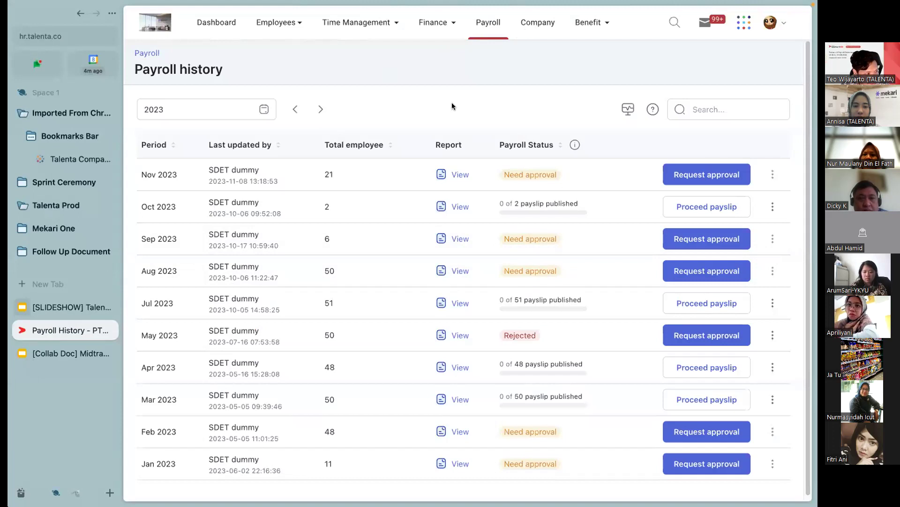
pyautogui.click(491, 19)
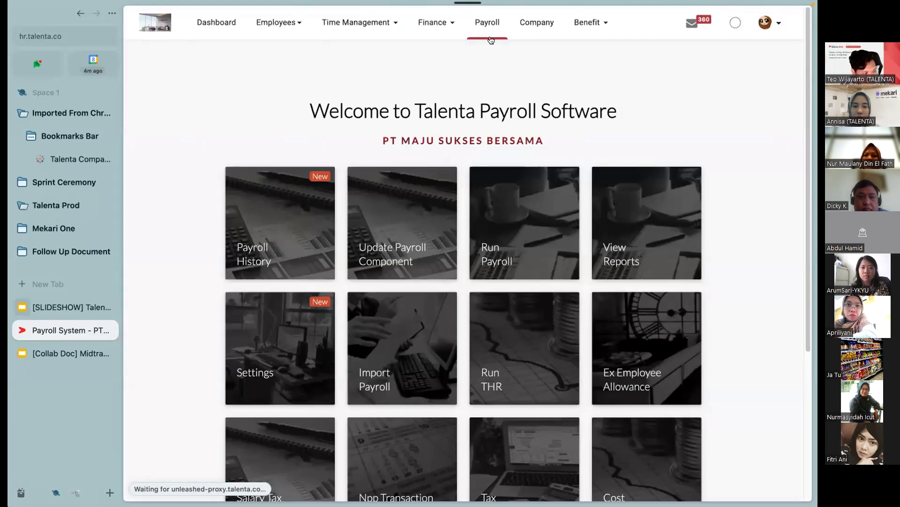
pyautogui.click(522, 230)
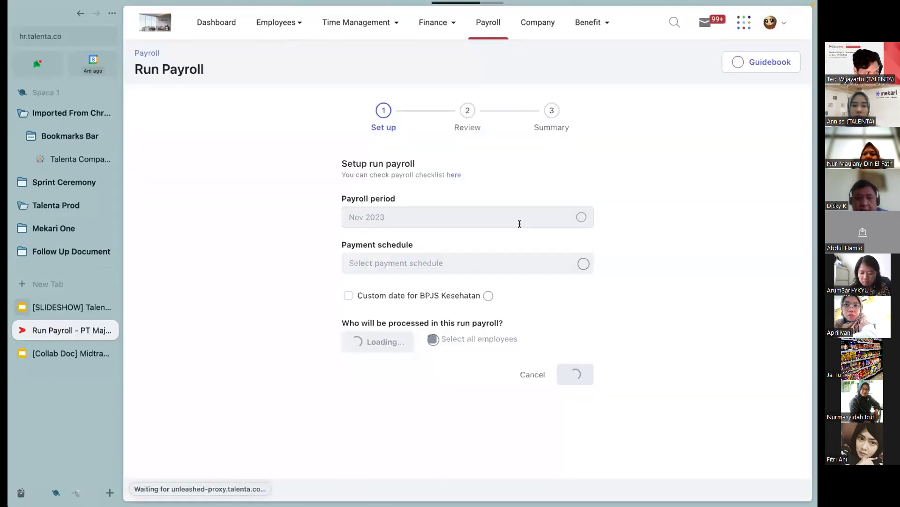
pyautogui.click(624, 287)
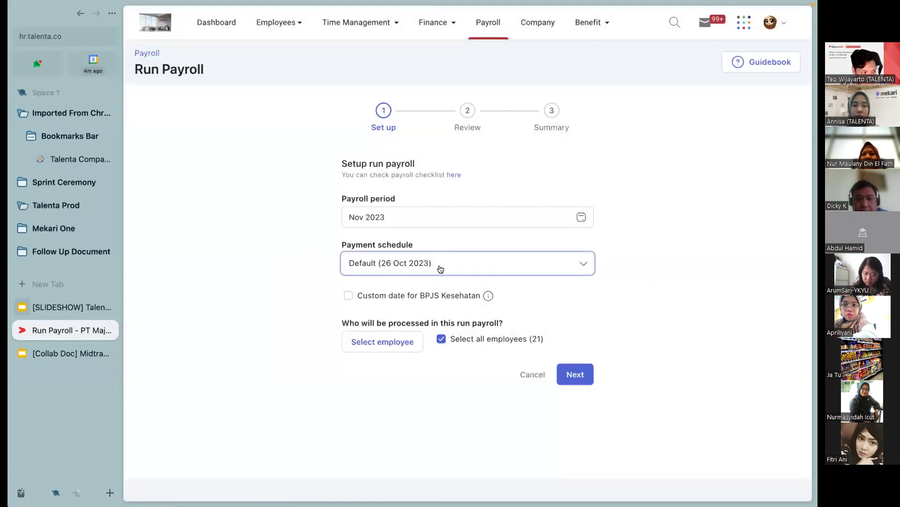
# Step: Set the payment schedule of the Nov 2023 payroll run to Mainsalary (01 Nov 2023)
pyautogui.click(441, 268)
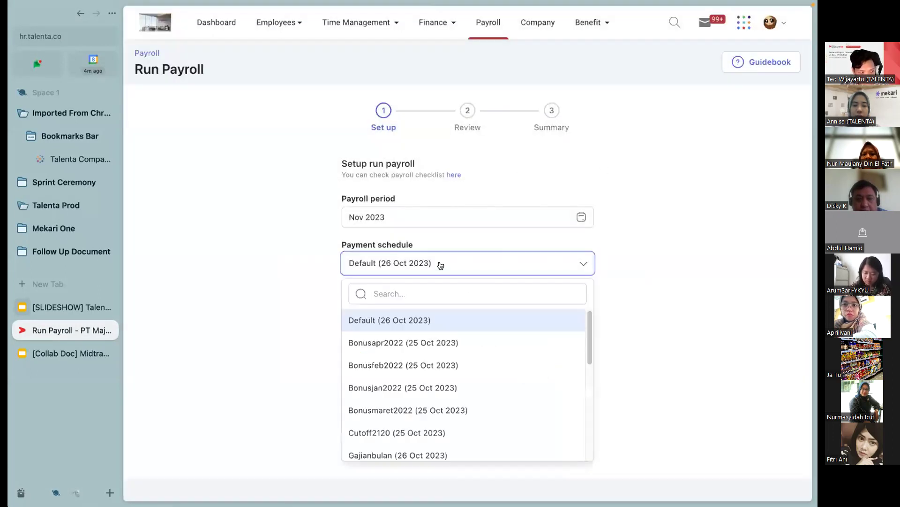
pyautogui.click(435, 293)
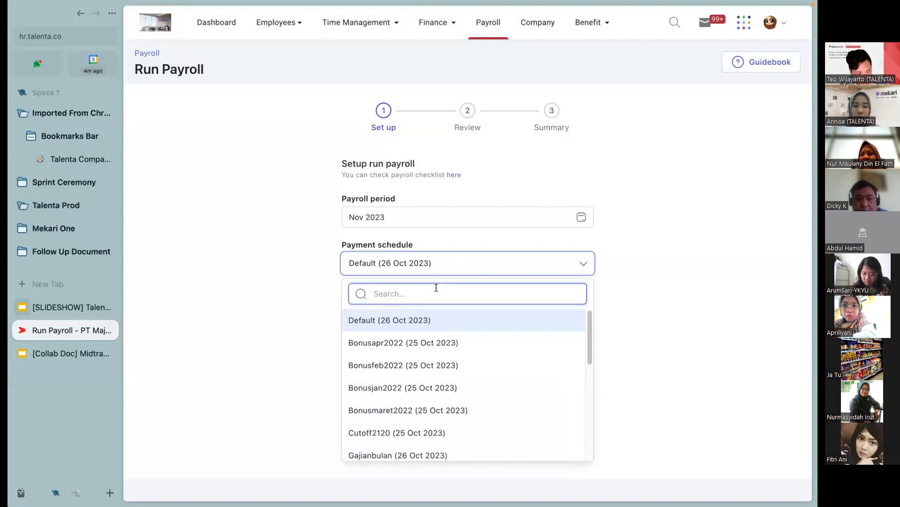
pyautogui.write('main')
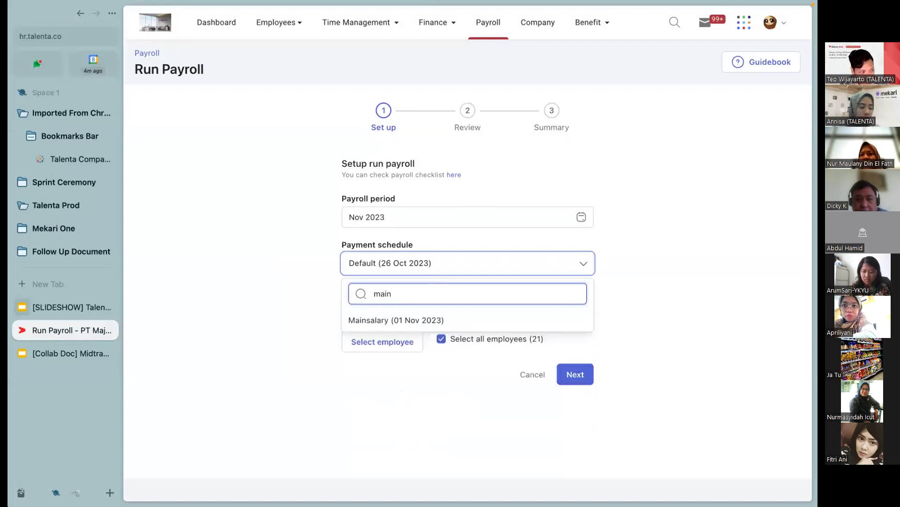
pyautogui.click(428, 319)
# Step: Select only the Staff Accounting and Manager IT employees assigned to Mainsalary, and continue to the payroll data review
pyautogui.click(403, 341)
pyautogui.click(474, 113)
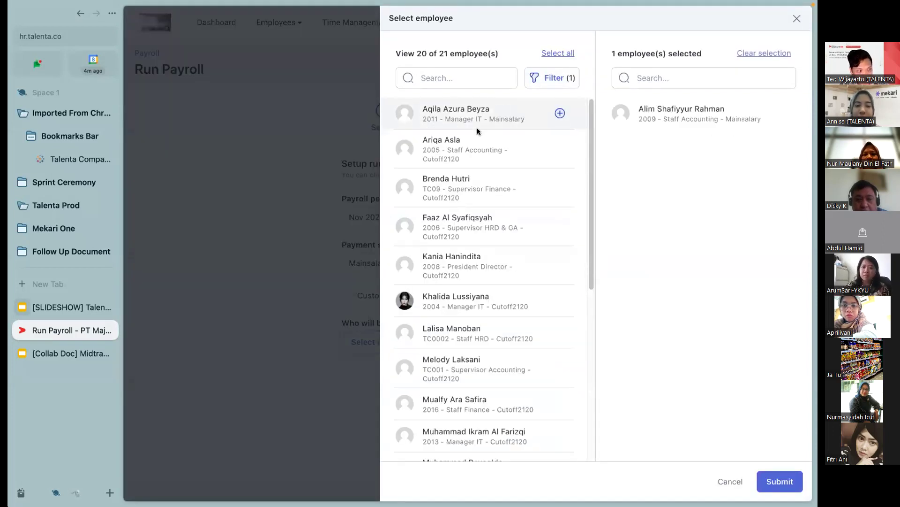
pyautogui.click(483, 113)
pyautogui.click(779, 481)
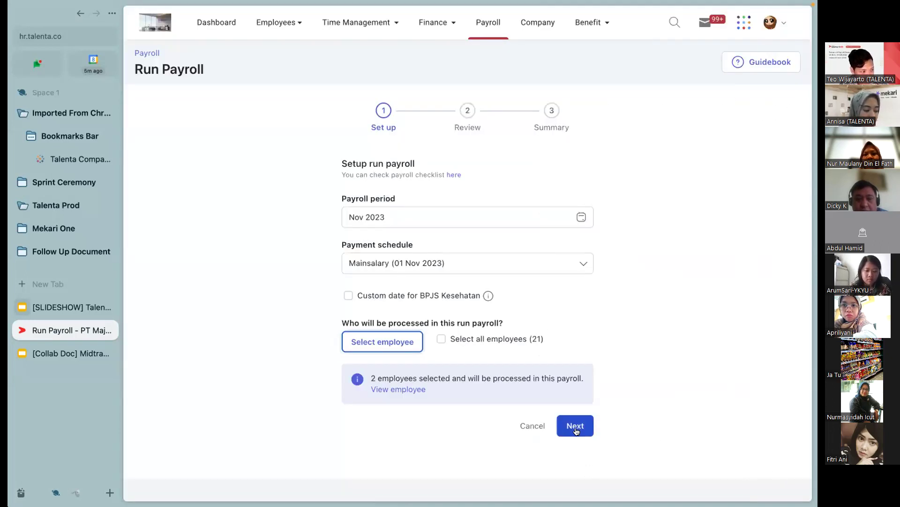
pyautogui.click(576, 427)
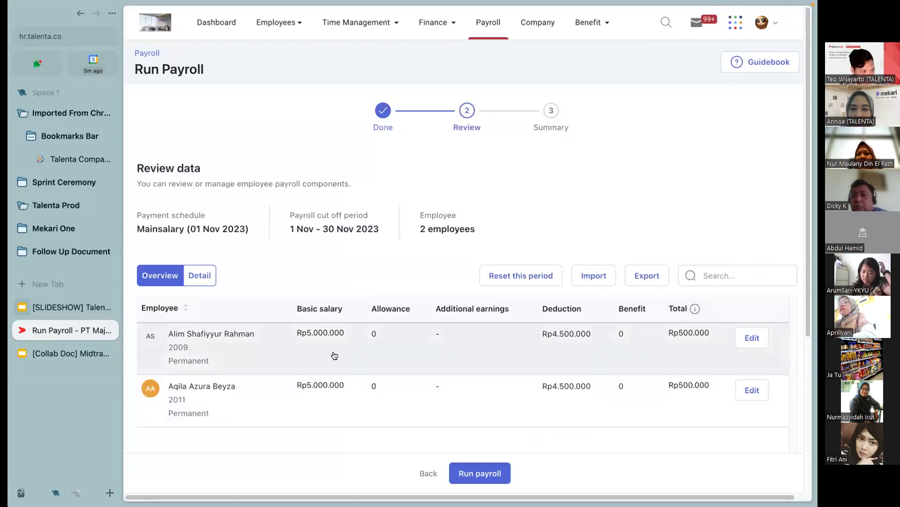
# Step: Review both employees' salary components and totals, and run the Mainsalary payroll
pyautogui.moveTo(303, 333); pyautogui.dragTo(589, 388)
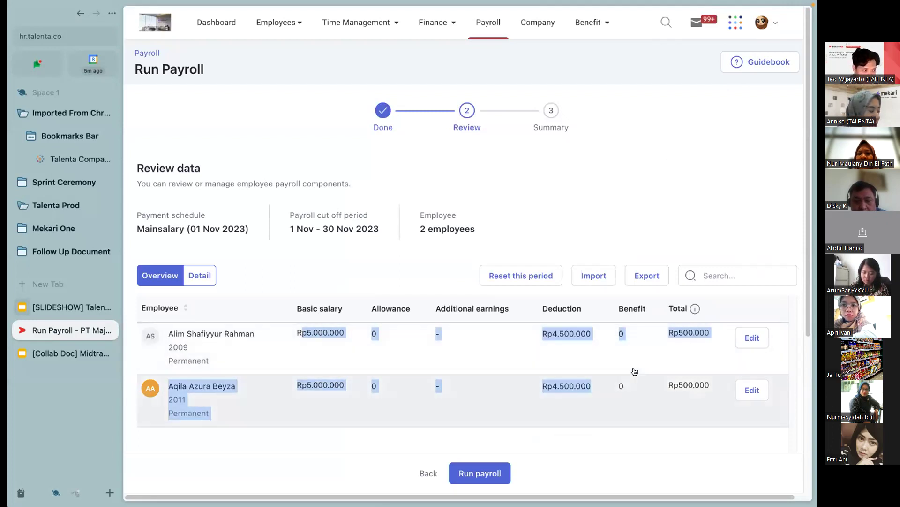
pyautogui.moveTo(705, 400); pyautogui.dragTo(668, 386)
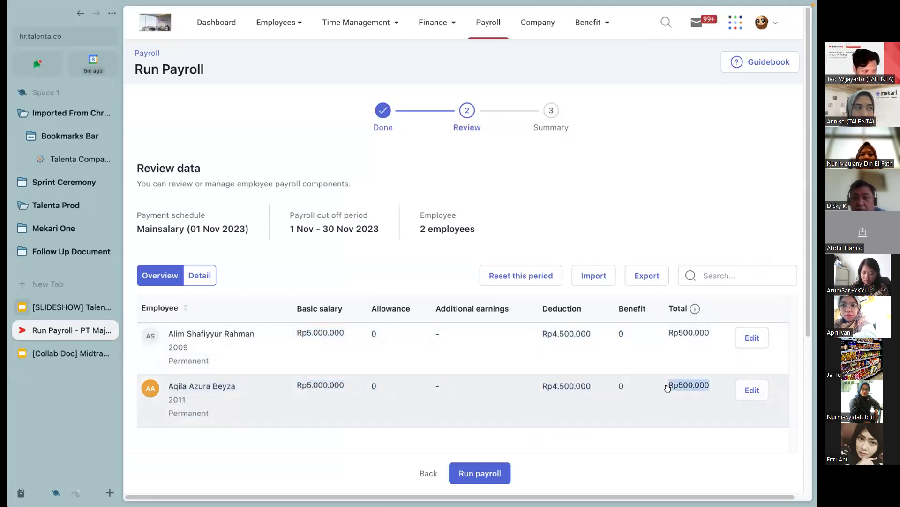
pyautogui.click(480, 473)
pyautogui.click(545, 133)
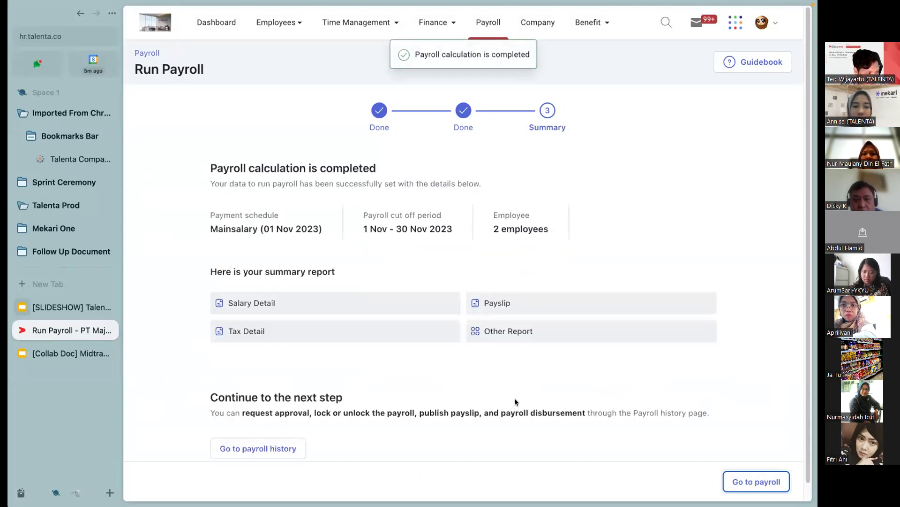
pyautogui.scroll(-1, 683, 426)
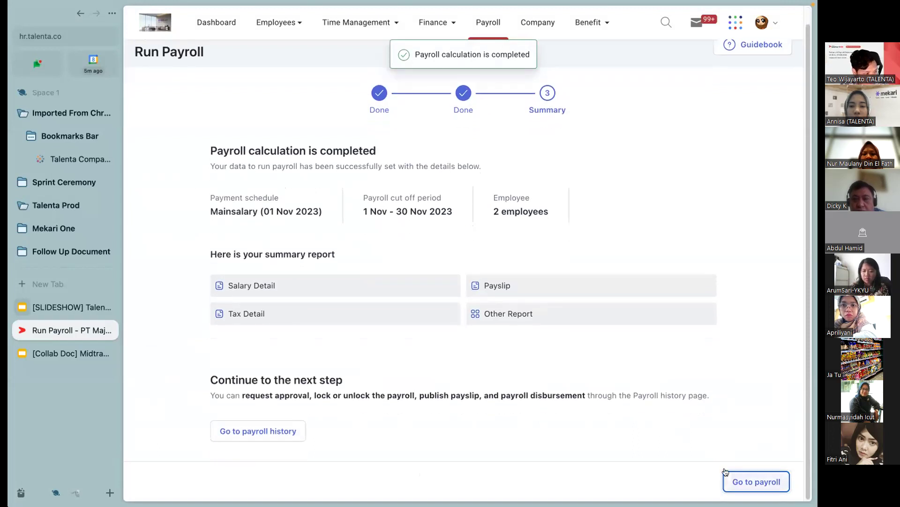
# Step: Leave the completed payroll run and begin another one, proceeding past the payroll checklist
pyautogui.click(78, 13)
pyautogui.click(79, 13)
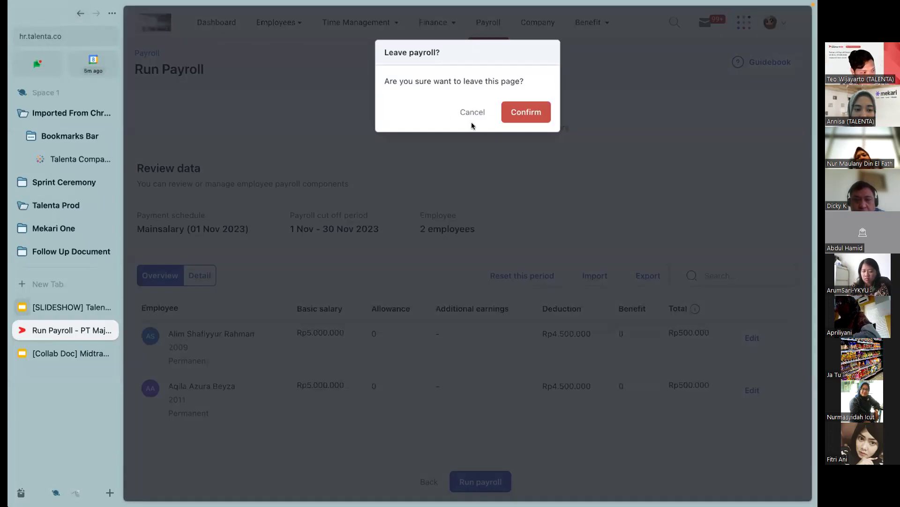
pyautogui.click(543, 114)
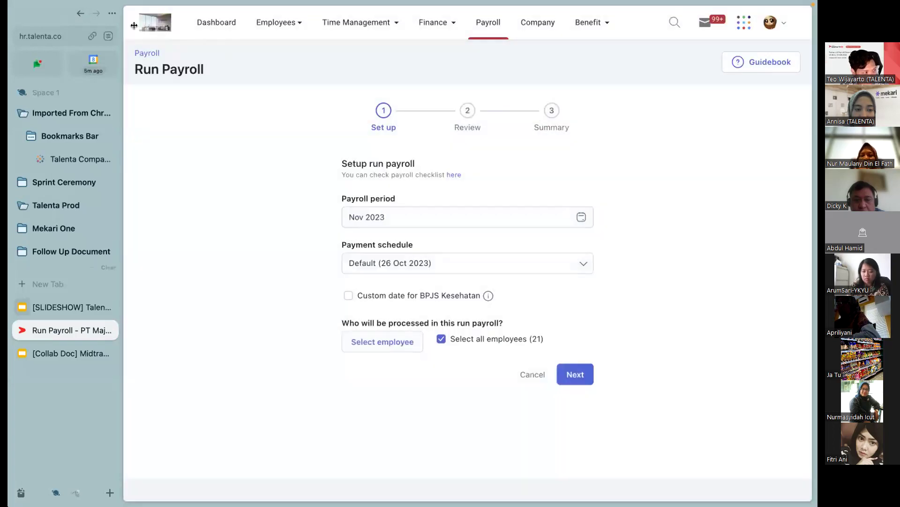
pyautogui.click(111, 14)
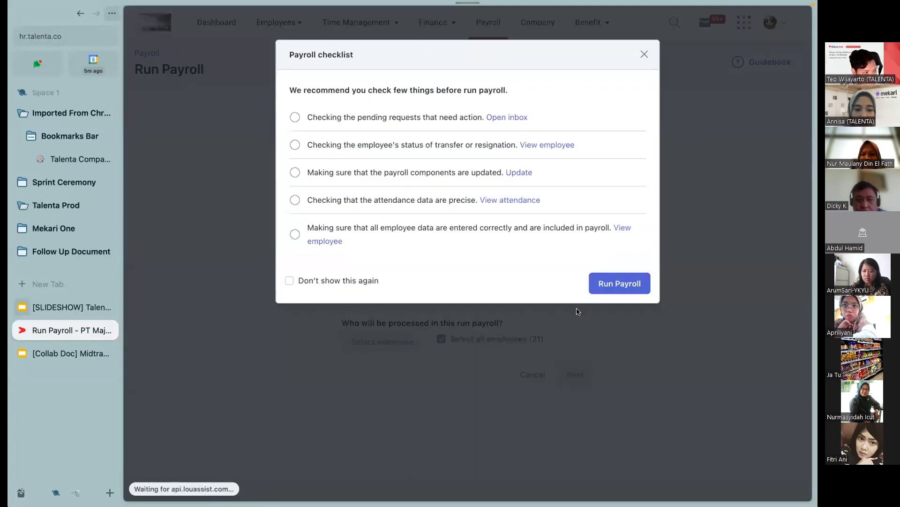
pyautogui.click(618, 283)
# Step: Set the payment schedule of the new payroll run to Insentifmakan (01 Nov 2023)
pyautogui.click(486, 262)
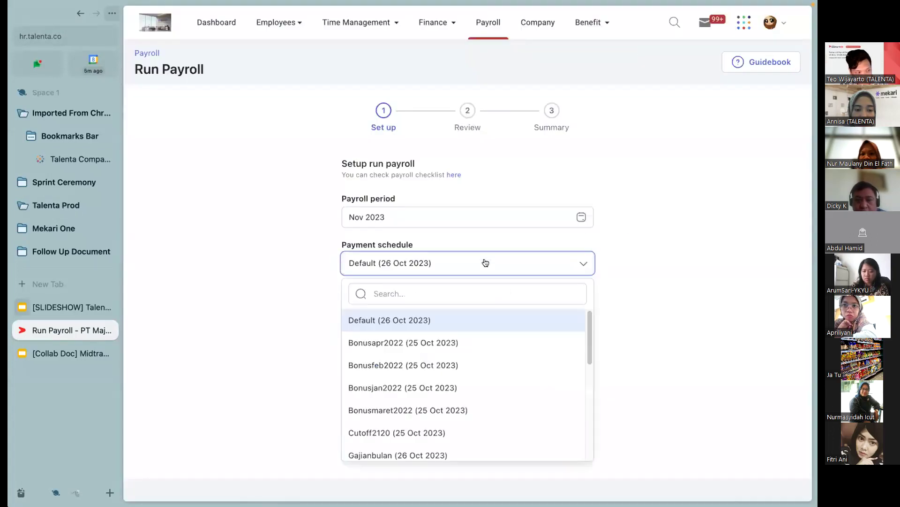
pyautogui.click(474, 289)
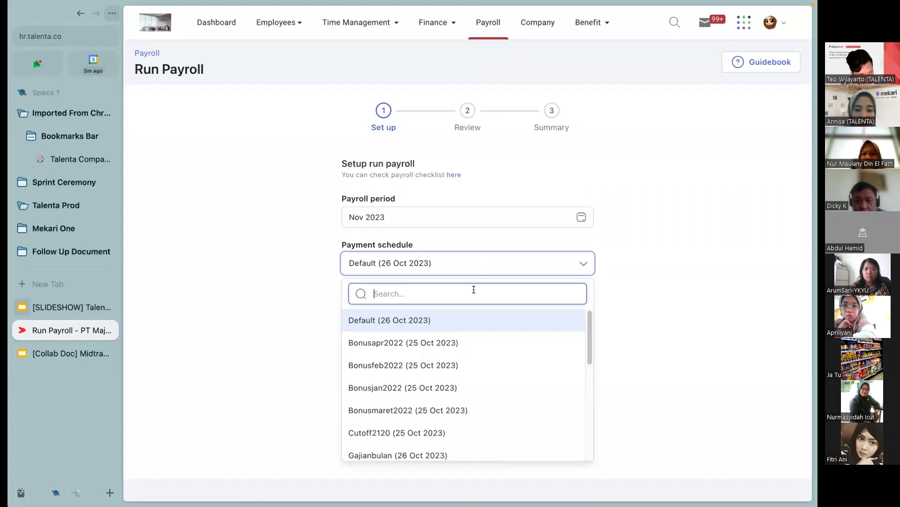
pyautogui.write('ind')
pyautogui.press('BackSpace')
pyautogui.press('BackSpace')
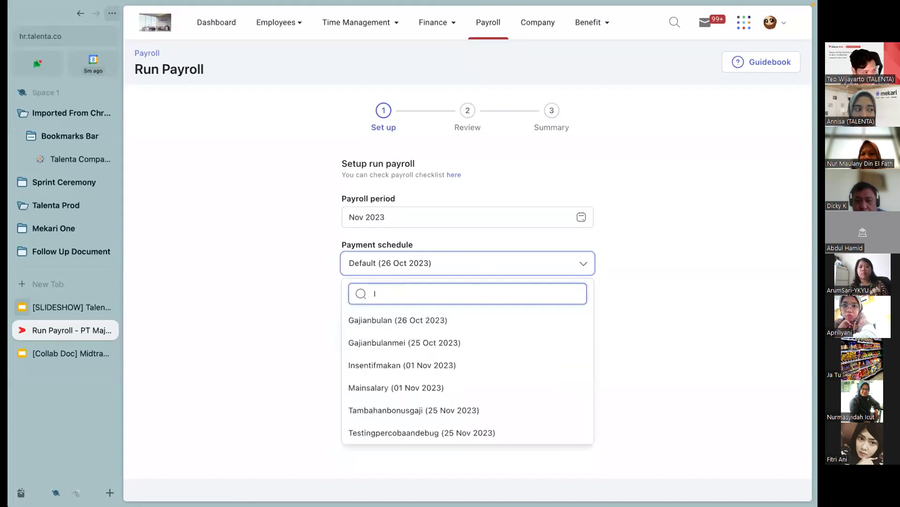
pyautogui.write('nse')
pyautogui.click(461, 321)
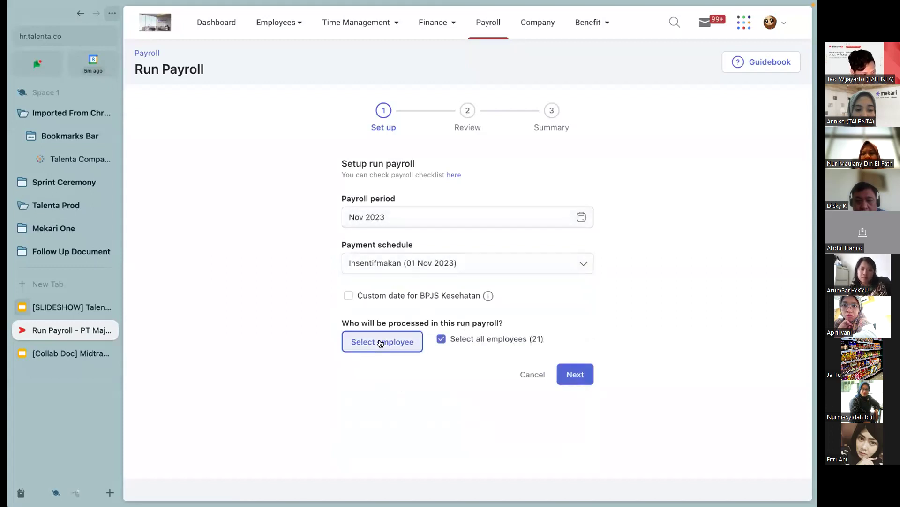
# Step: Select the same two Mainsalary employees for the Insentifmakan run and continue to the data review
pyautogui.click(379, 342)
pyautogui.click(441, 125)
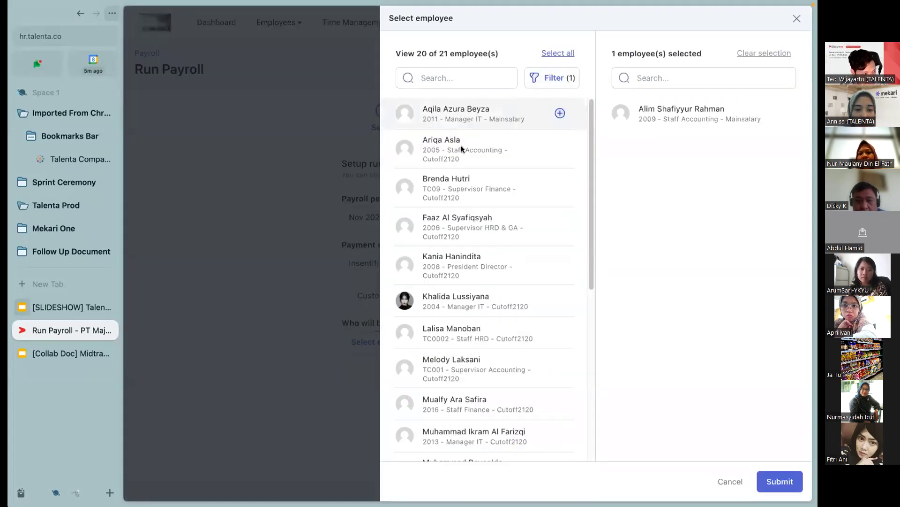
pyautogui.click(472, 112)
pyautogui.click(771, 475)
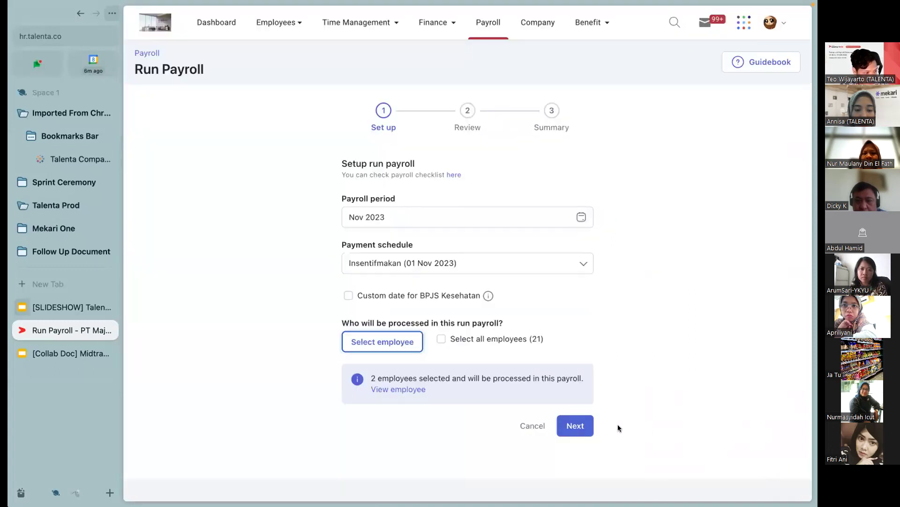
pyautogui.click(578, 423)
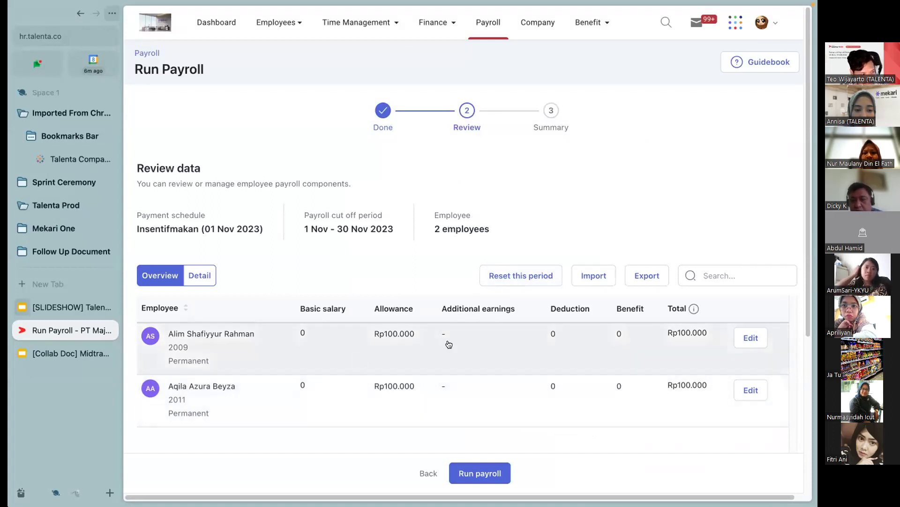
# Step: Check both employees' allowance amounts and run the Insentifmakan payroll
pyautogui.moveTo(340, 346); pyautogui.dragTo(404, 338)
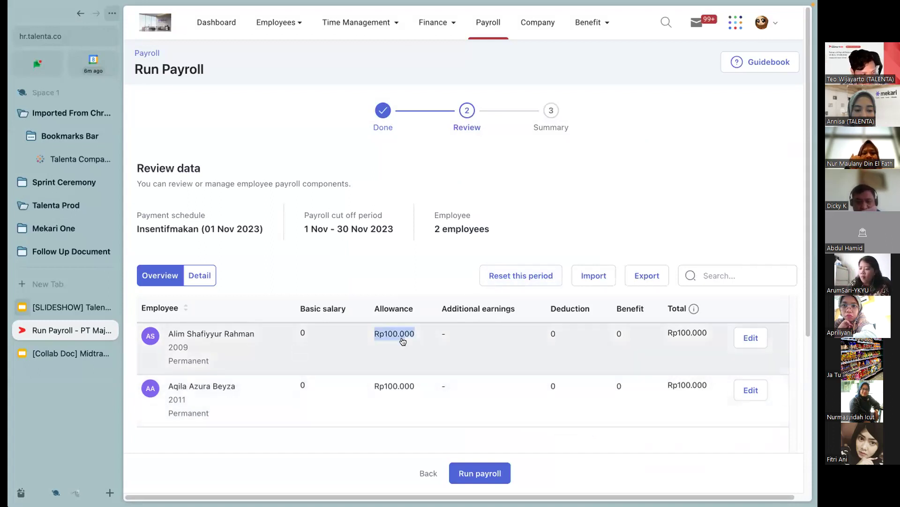
pyautogui.moveTo(378, 386); pyautogui.dragTo(421, 385)
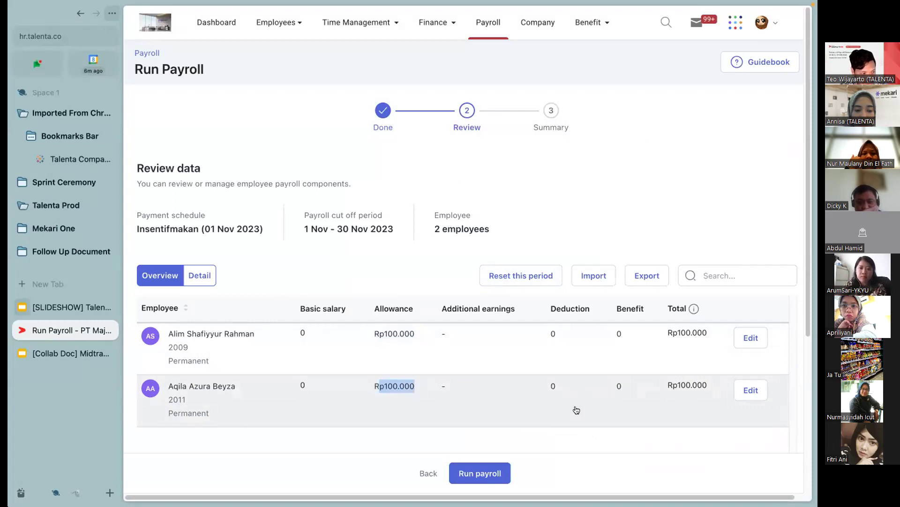
pyautogui.click(492, 472)
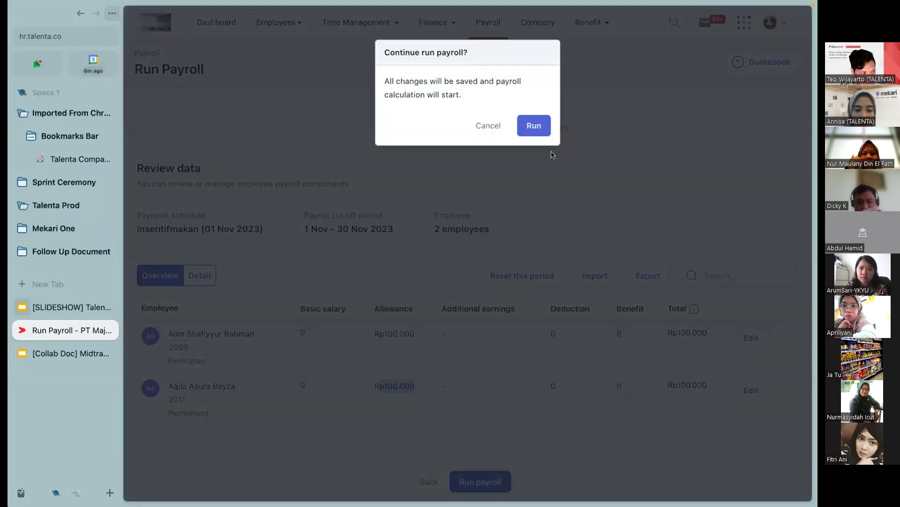
pyautogui.click(545, 125)
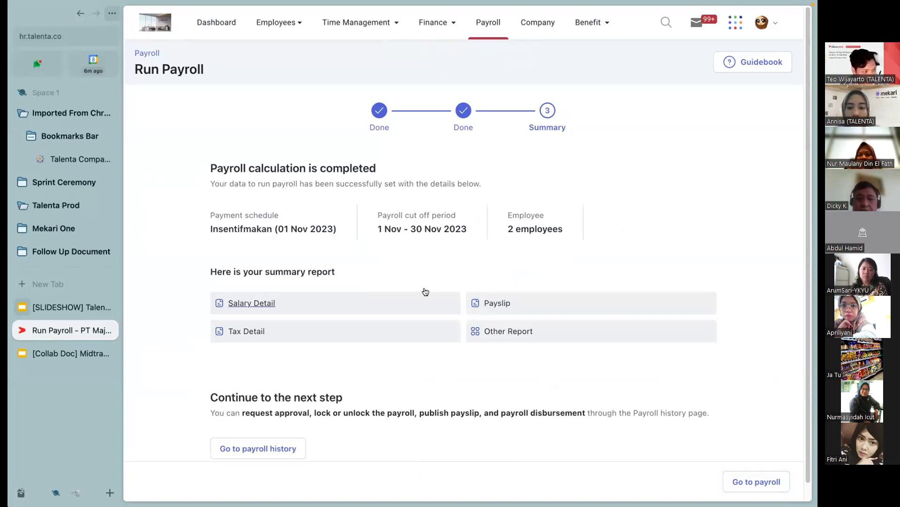
# Step: Go to the payroll history and open Disbursement for the Oct 2023 payroll
pyautogui.scroll(-1, 384, 399)
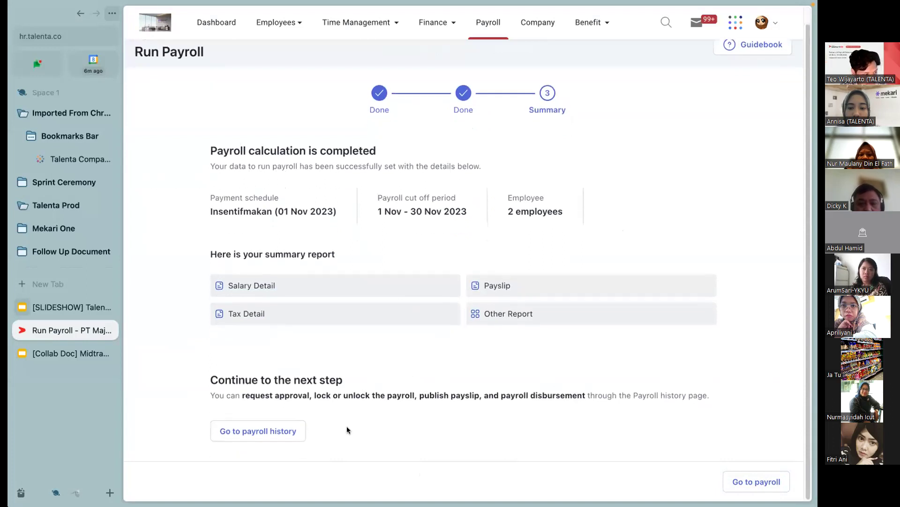
pyautogui.click(289, 429)
pyautogui.click(446, 294)
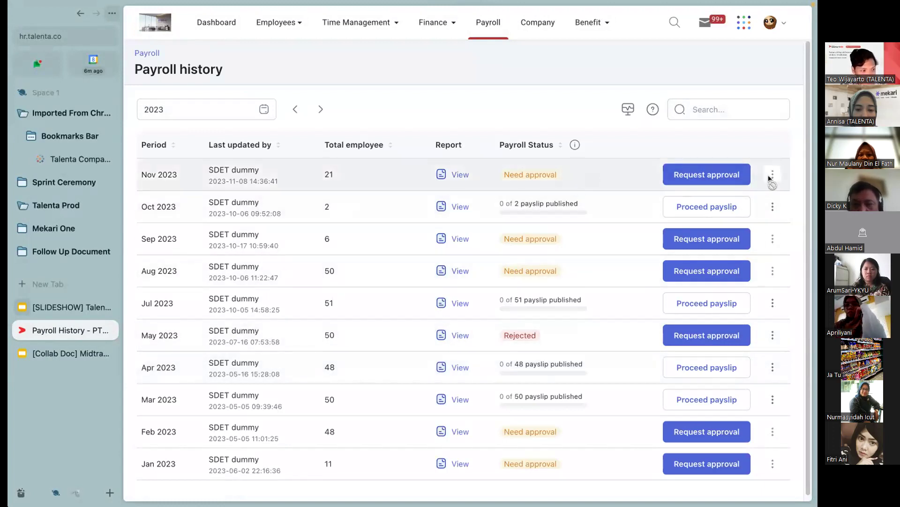
pyautogui.click(773, 207)
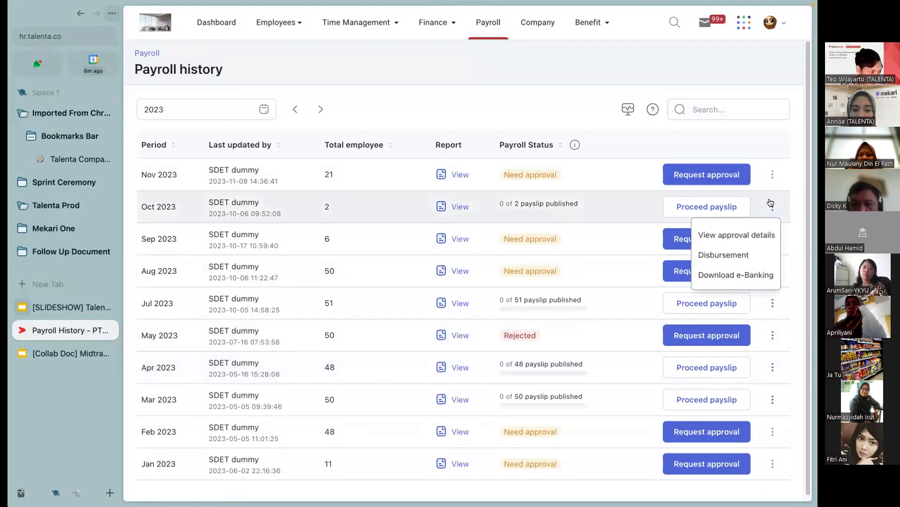
pyautogui.click(745, 256)
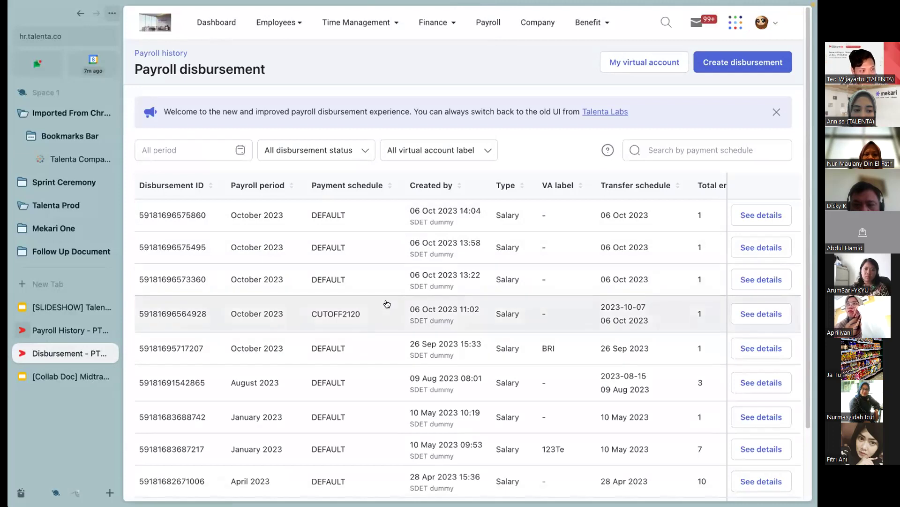
# Step: Open the company's virtual account list, inspect the Request BCA VA form and close it without submitting
pyautogui.click(619, 67)
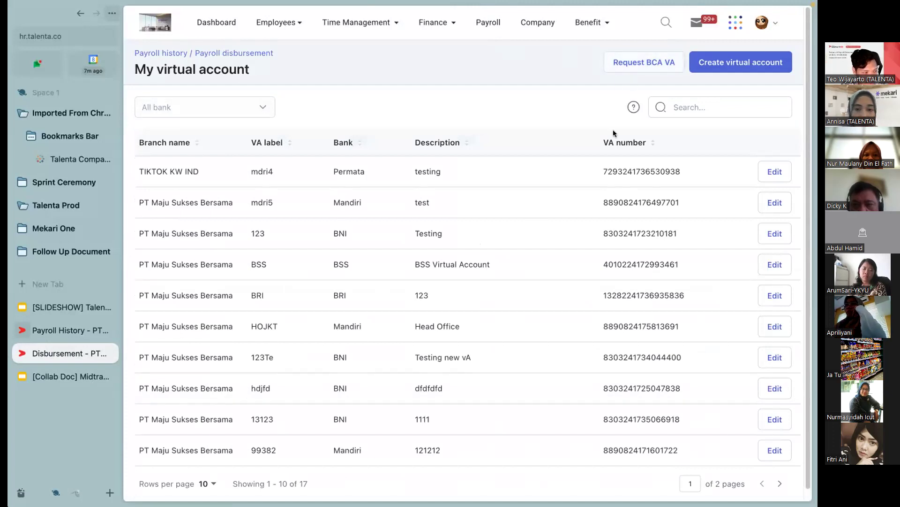
pyautogui.click(642, 71)
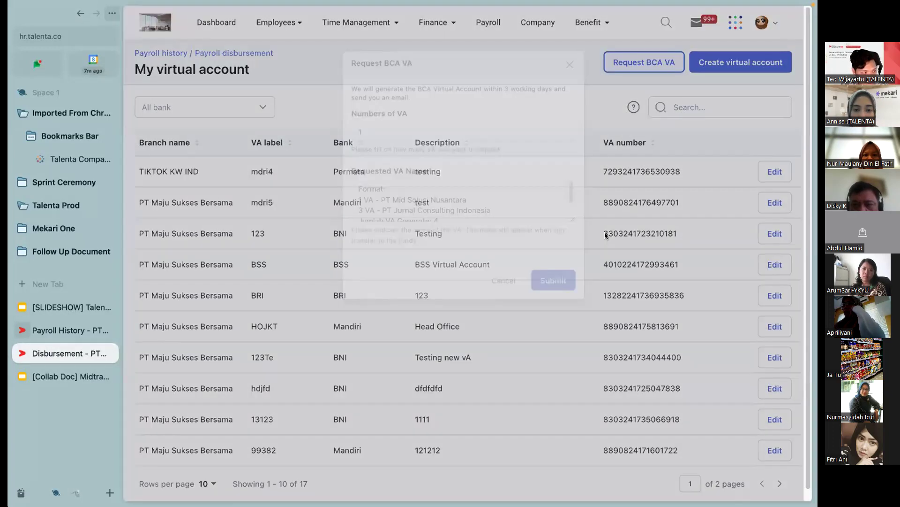
pyautogui.moveTo(418, 122); pyautogui.dragTo(265, 117)
pyautogui.click(265, 117)
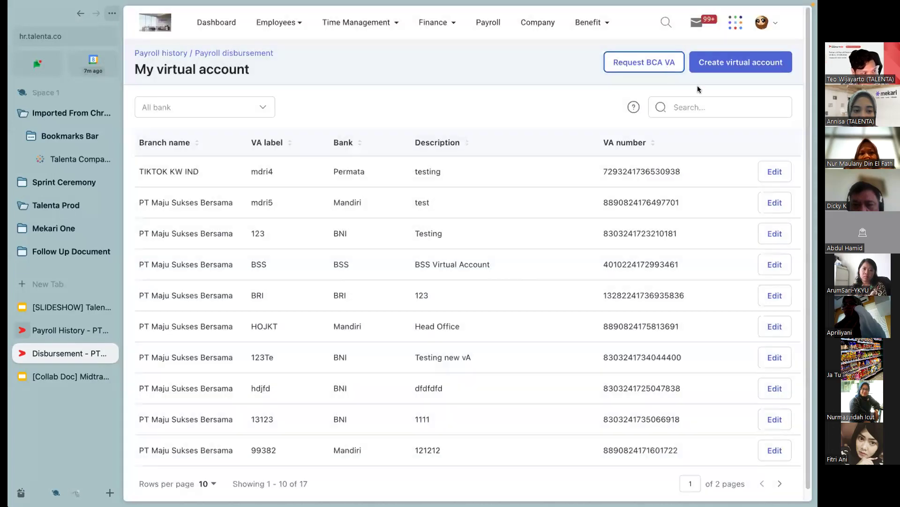
# Step: Open the BCA VA request form and set the number of virtual accounts to 4
pyautogui.click(624, 62)
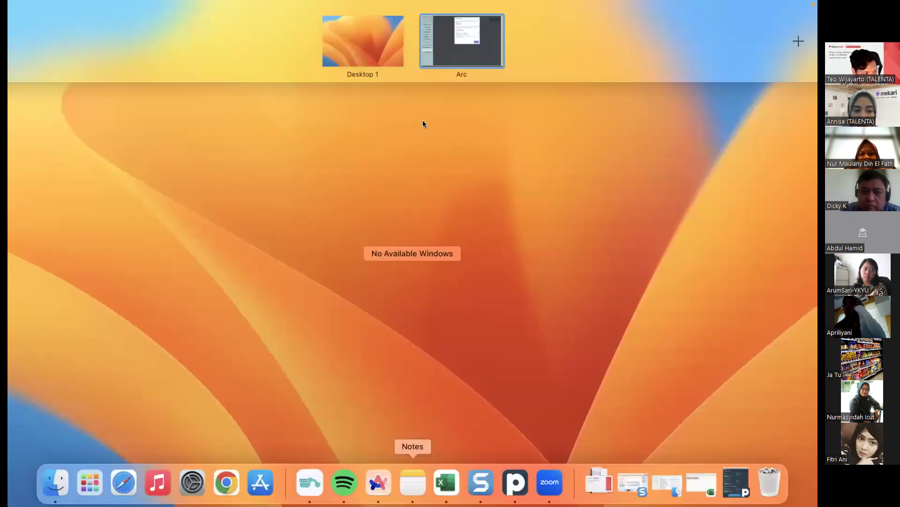
pyautogui.hotkey('ctrl', 'Up')
pyautogui.click(423, 124)
pyautogui.write('4')
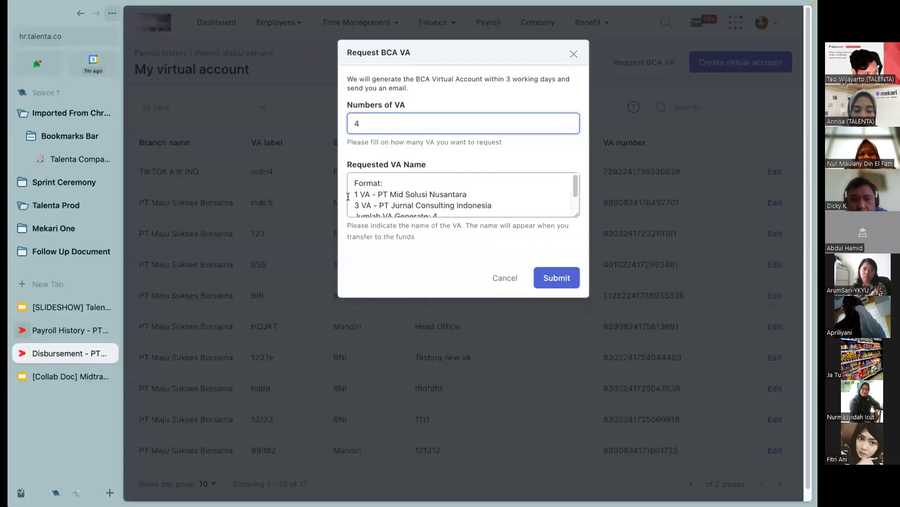
pyautogui.moveTo(468, 194); pyautogui.dragTo(309, 197)
pyautogui.click(306, 193)
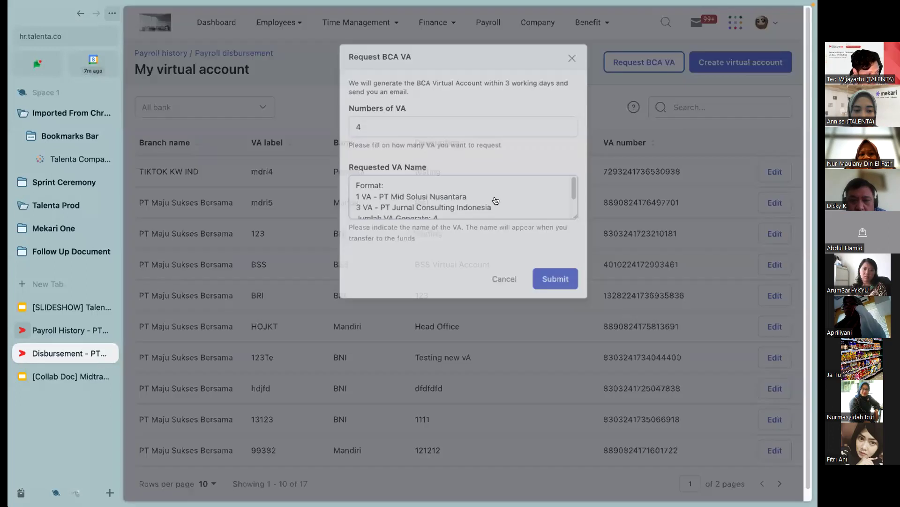
# Step: Change the company name for the 1 VA entry to PT Maju Sukses Bersama and submit the BCA VA request
pyautogui.click(650, 62)
pyautogui.moveTo(468, 195); pyautogui.dragTo(401, 193)
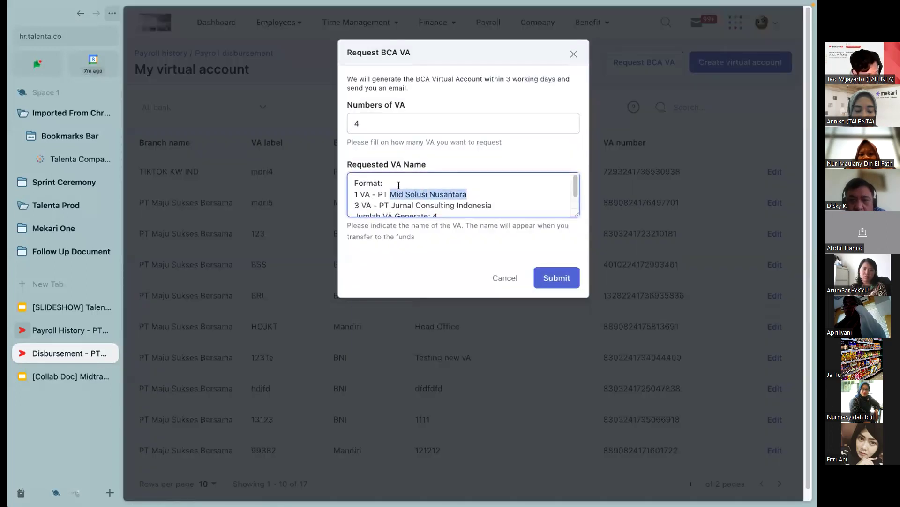
pyautogui.write('MN')
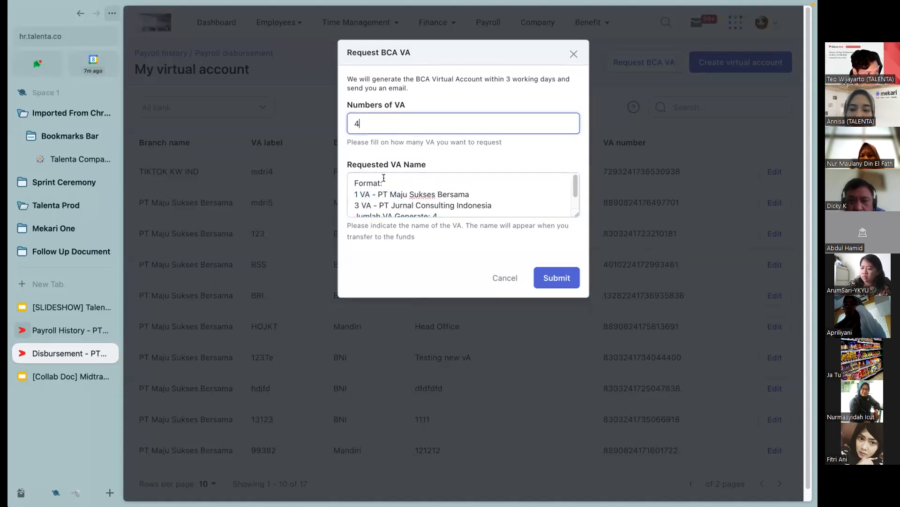
pyautogui.moveTo(458, 187); pyautogui.dragTo(381, 202)
pyautogui.click(521, 197)
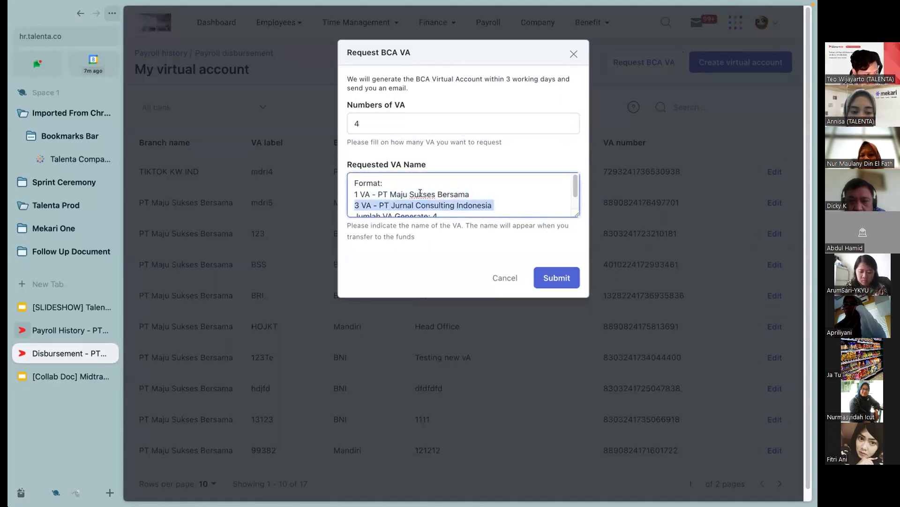
pyautogui.click(558, 277)
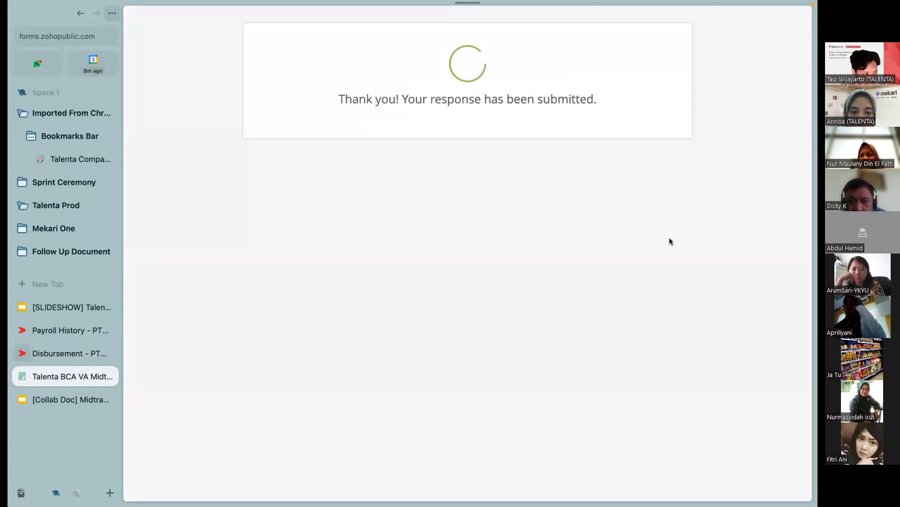
# Step: Create a virtual account for branch Pusat with label BSSBI, description BSS BIFAST and bank BSS (PT Bank Sahabat Sampoerna, Tbk)
pyautogui.click(87, 15)
pyautogui.click(756, 63)
pyautogui.click(392, 99)
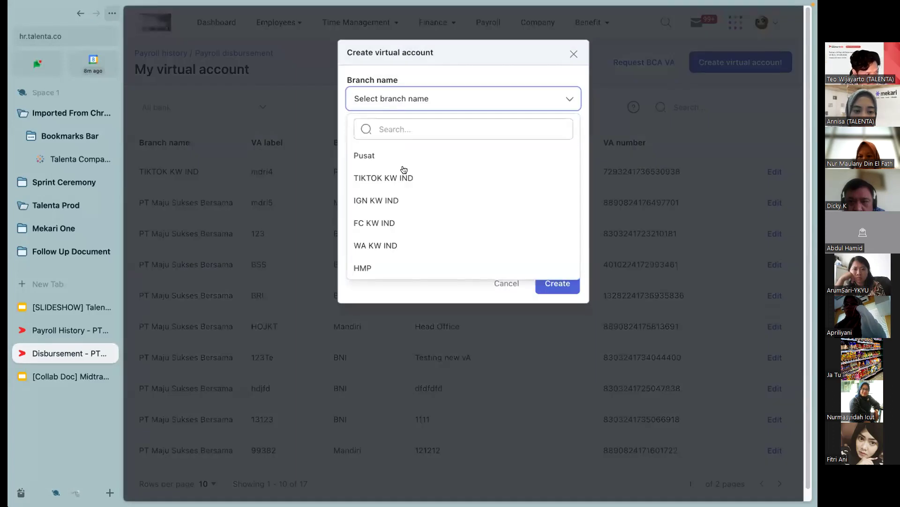
pyautogui.click(410, 149)
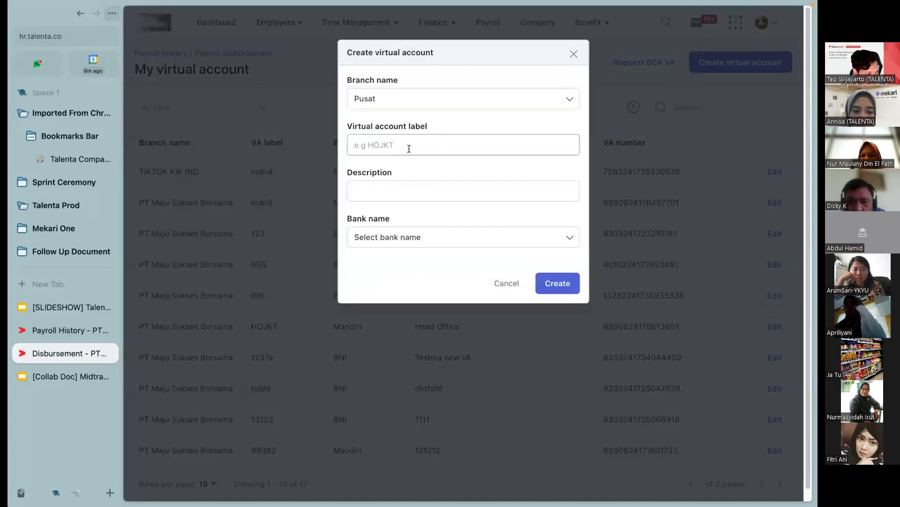
pyautogui.click(406, 142)
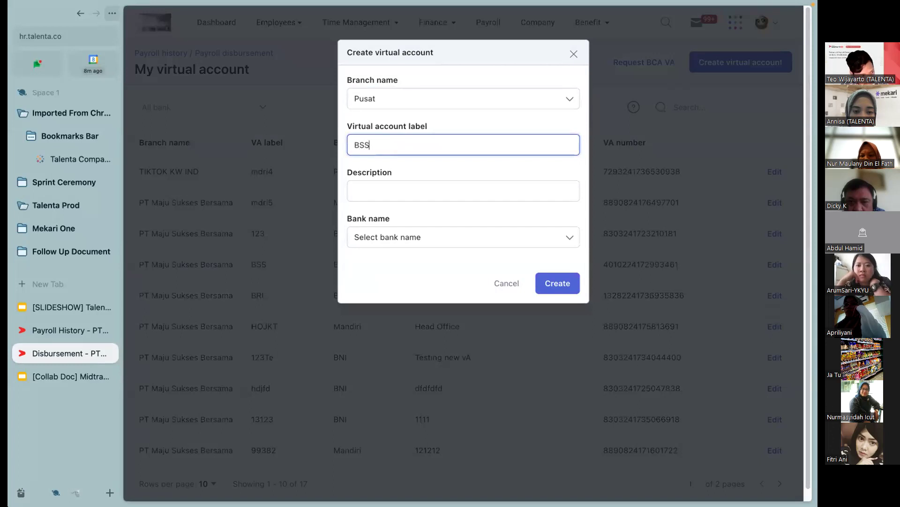
pyautogui.click(418, 191)
pyautogui.write('BSS BIFAST')
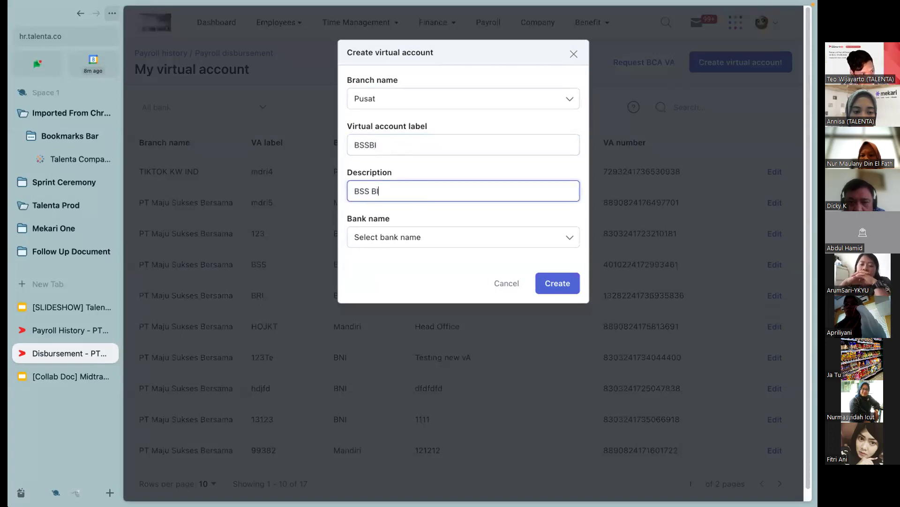
pyautogui.click(410, 238)
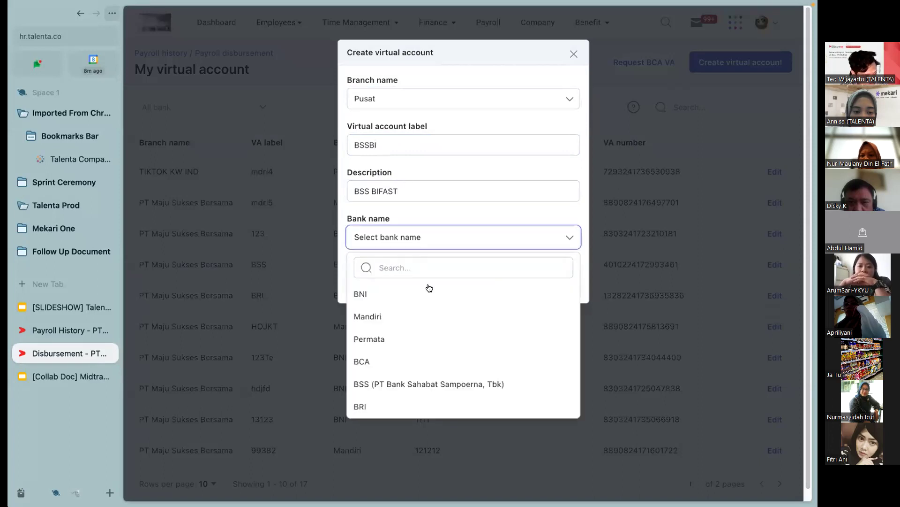
pyautogui.click(424, 385)
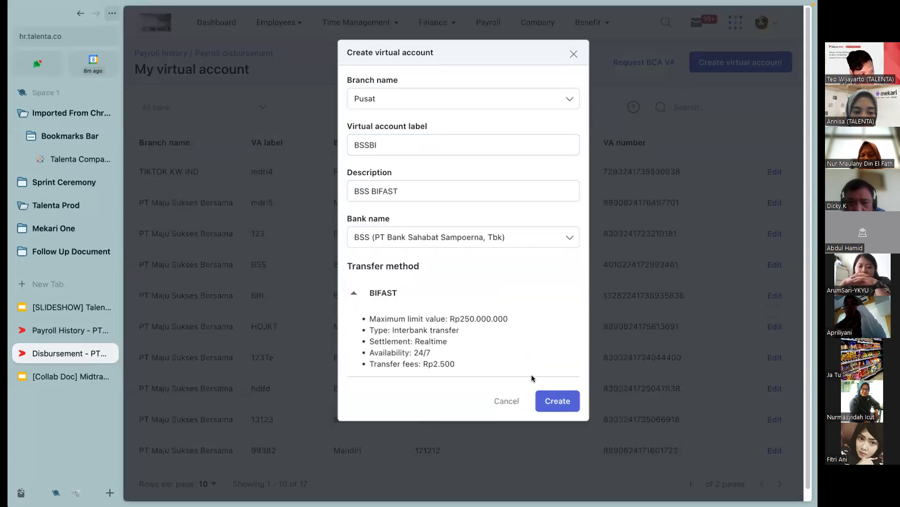
pyautogui.click(548, 401)
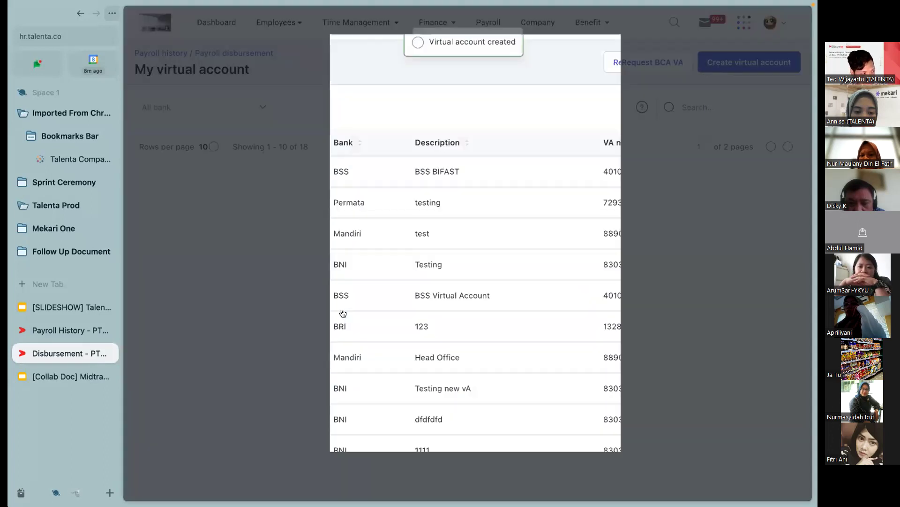
# Step: Look through both pages of the virtual account list and locate the BSSBI entry
pyautogui.scroll(-1, 732, 450)
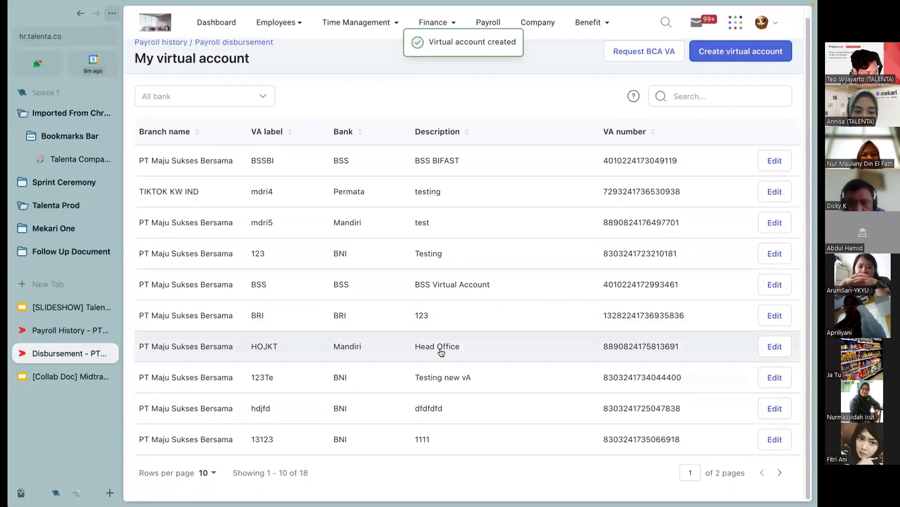
pyautogui.click(780, 472)
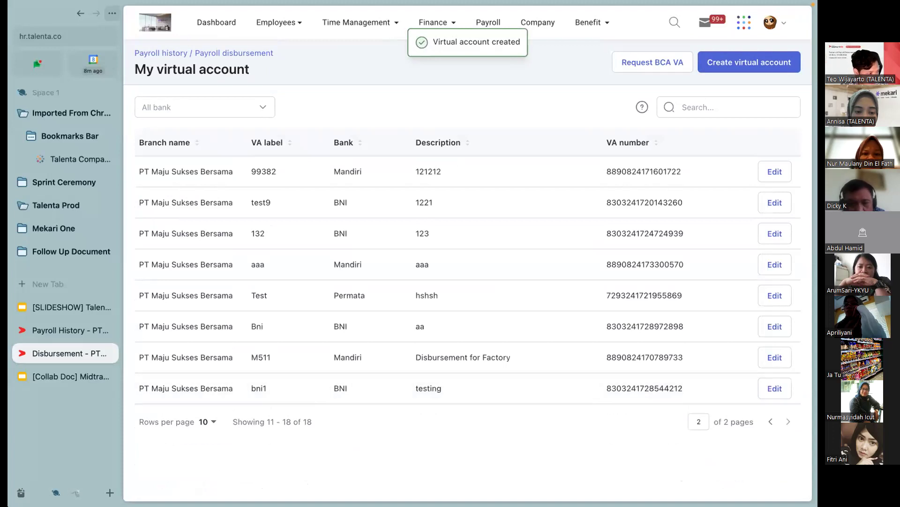
pyautogui.click(769, 421)
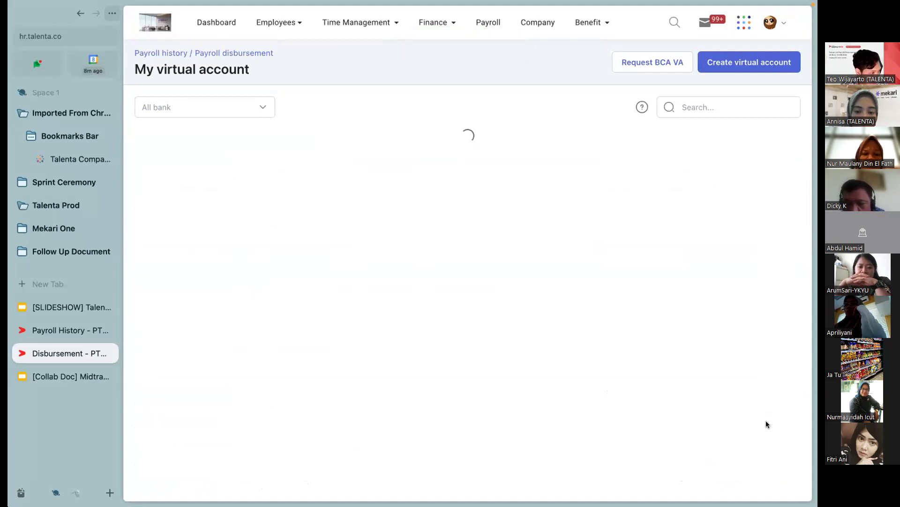
pyautogui.doubleClick(260, 172)
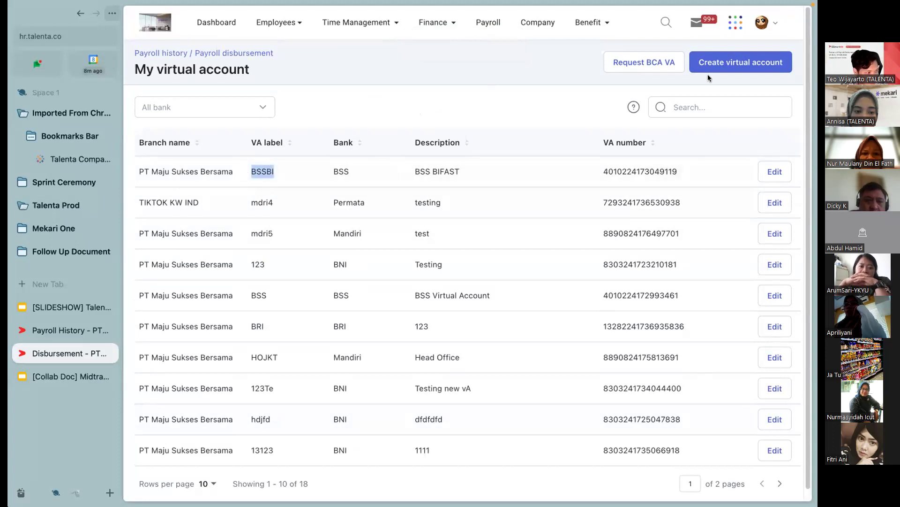
# Step: Return to payroll disbursement and start a new disbursement for the Nov 2023 payroll period
pyautogui.click(166, 57)
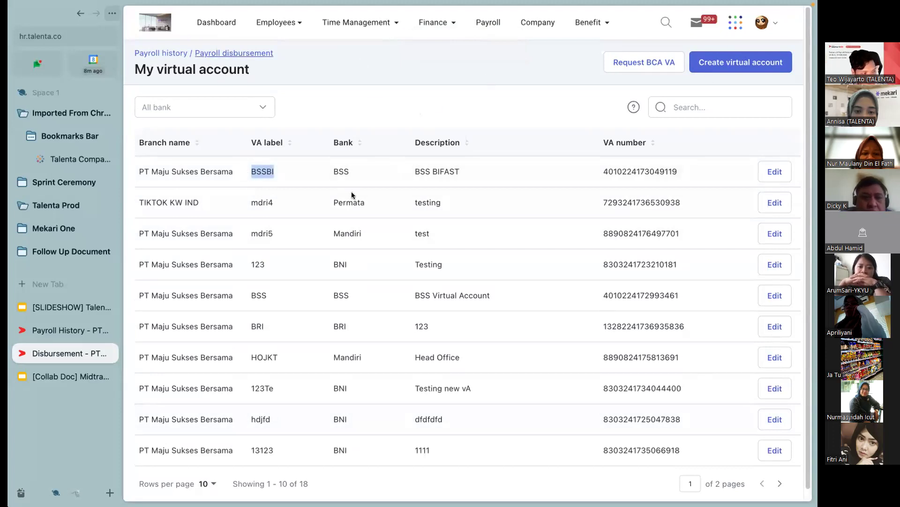
pyautogui.click(744, 64)
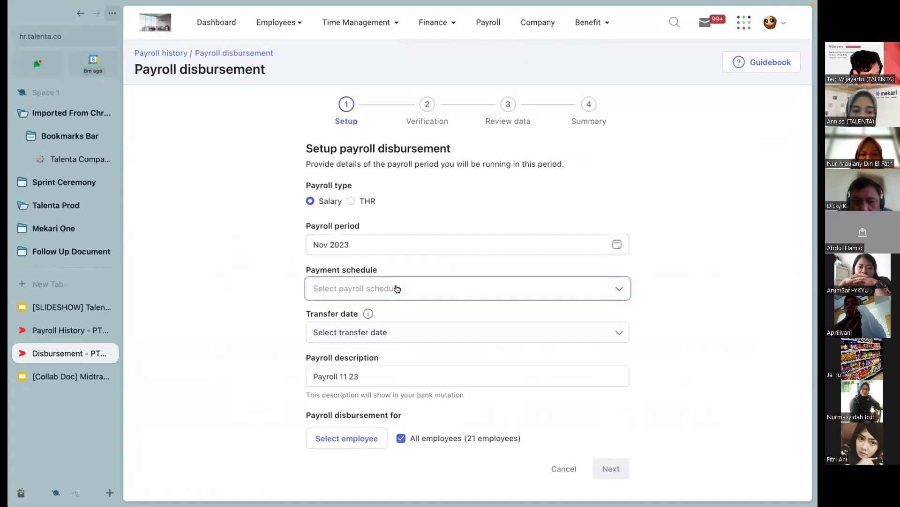
pyautogui.click(385, 244)
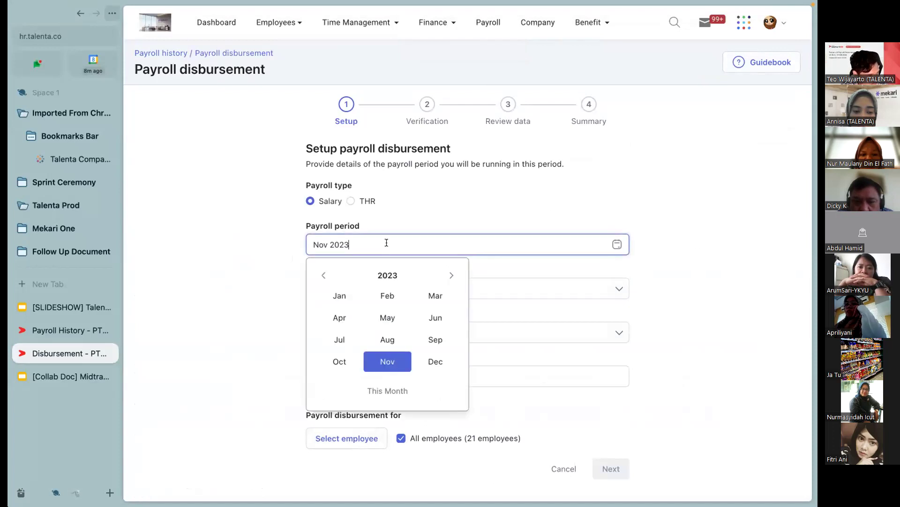
pyautogui.click(385, 363)
# Step: Choose the MAINSALARY payment schedule for the disbursement and set the transfer date to 2023-11-08 (Today)
pyautogui.click(417, 288)
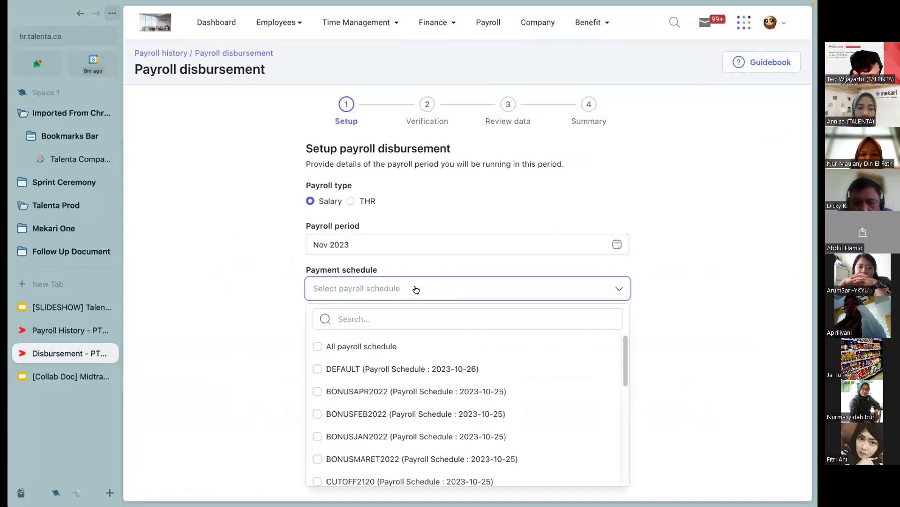
pyautogui.click(409, 319)
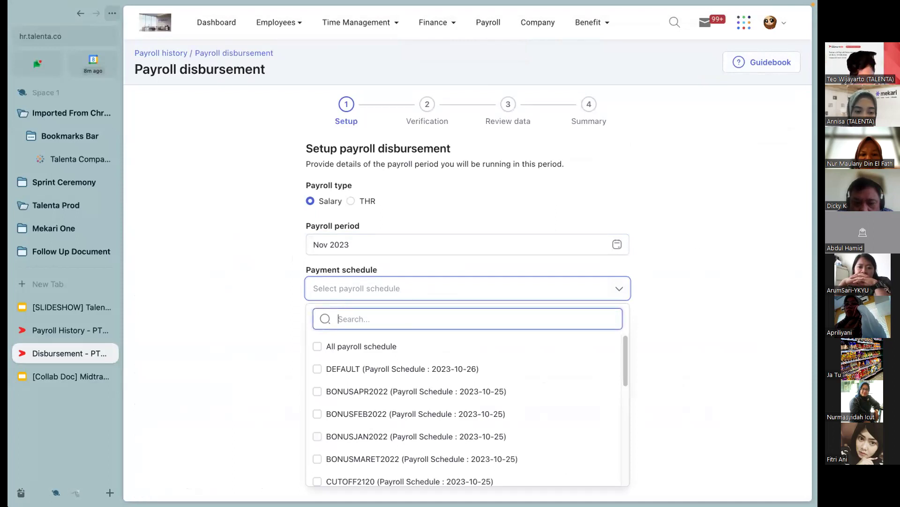
pyautogui.write('main')
pyautogui.click(386, 344)
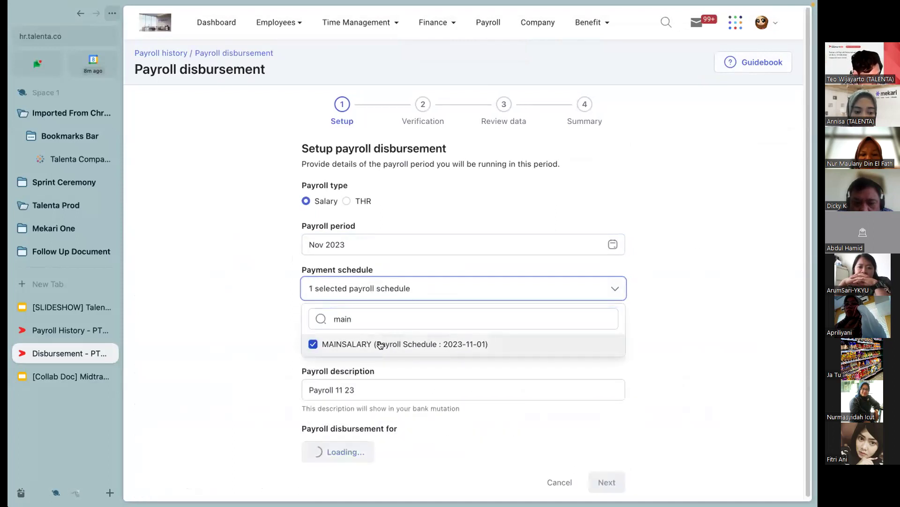
pyautogui.click(230, 349)
pyautogui.click(359, 349)
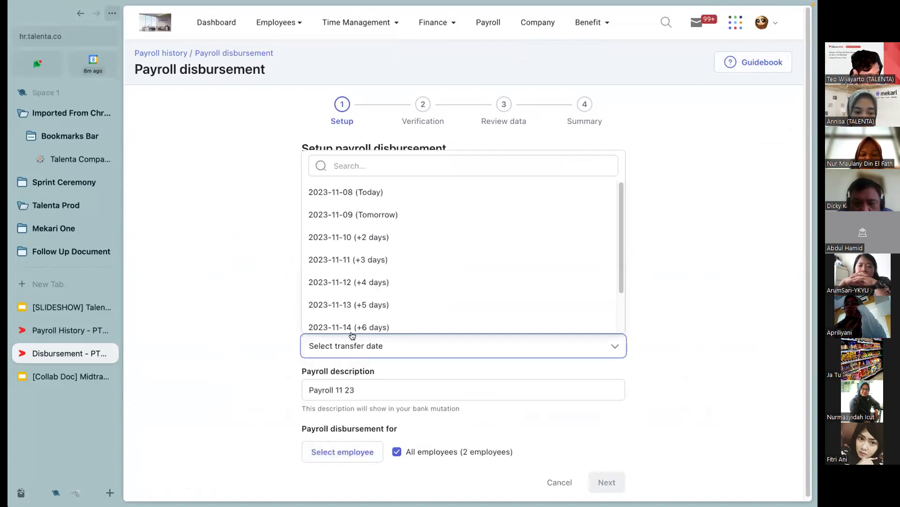
pyautogui.click(362, 192)
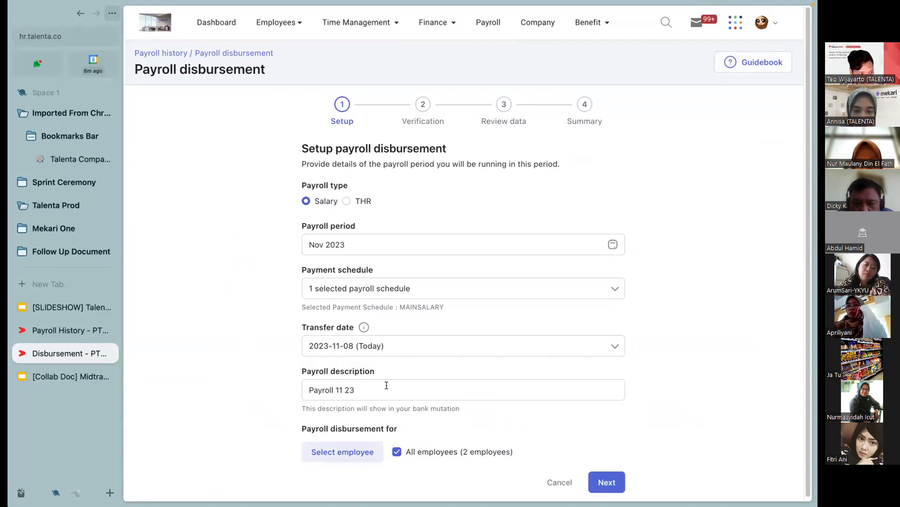
# Step: Open the disbursement's employee selection and add both Mainsalary employees
pyautogui.click(358, 453)
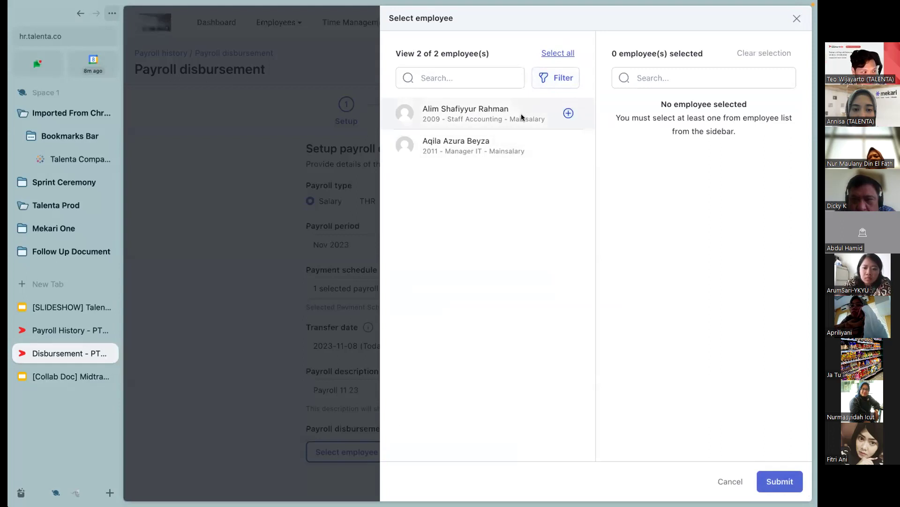
pyautogui.click(561, 116)
pyautogui.click(562, 115)
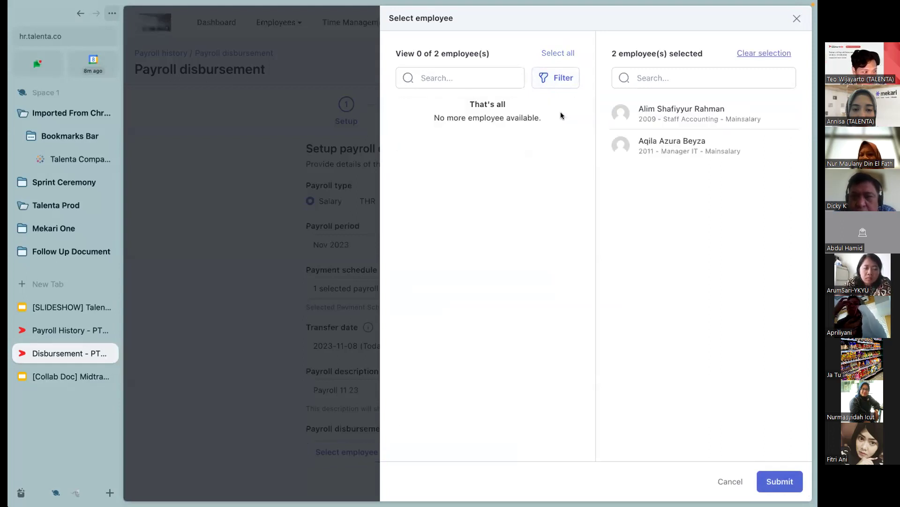
# Step: Inspect the branch, cost center and disbursement status filter options without applying any, and submit the employee selection
pyautogui.click(550, 76)
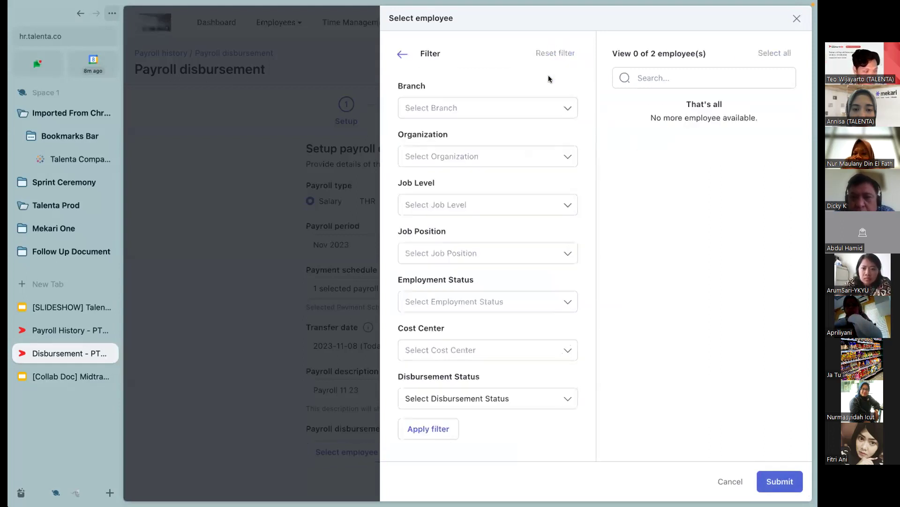
pyautogui.click(478, 111)
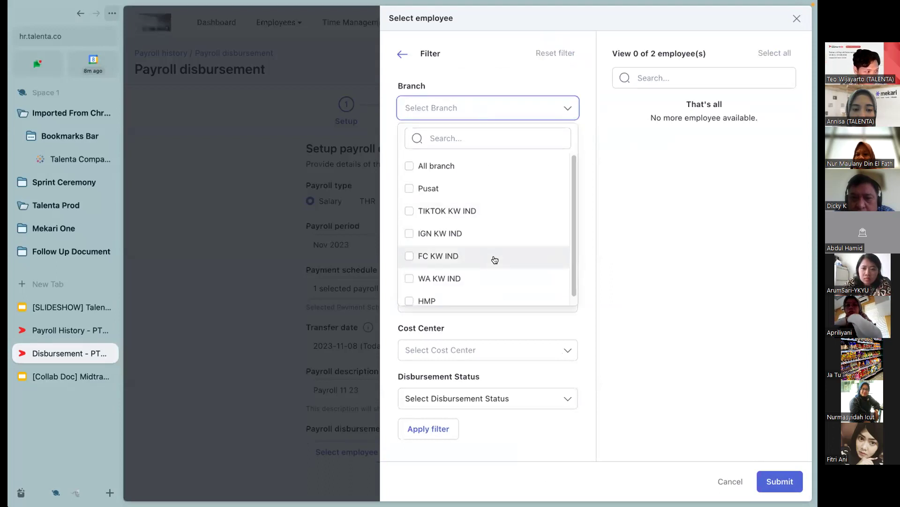
pyautogui.click(507, 350)
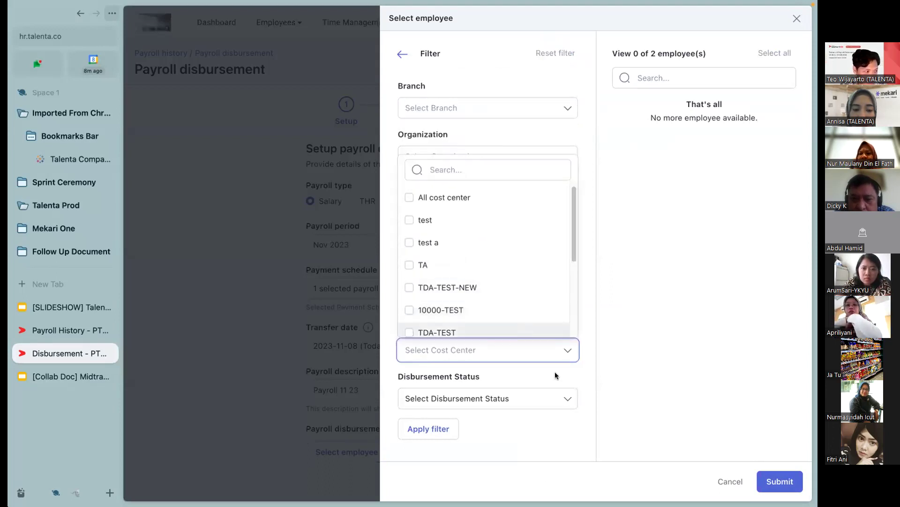
pyautogui.click(591, 367)
pyautogui.click(528, 400)
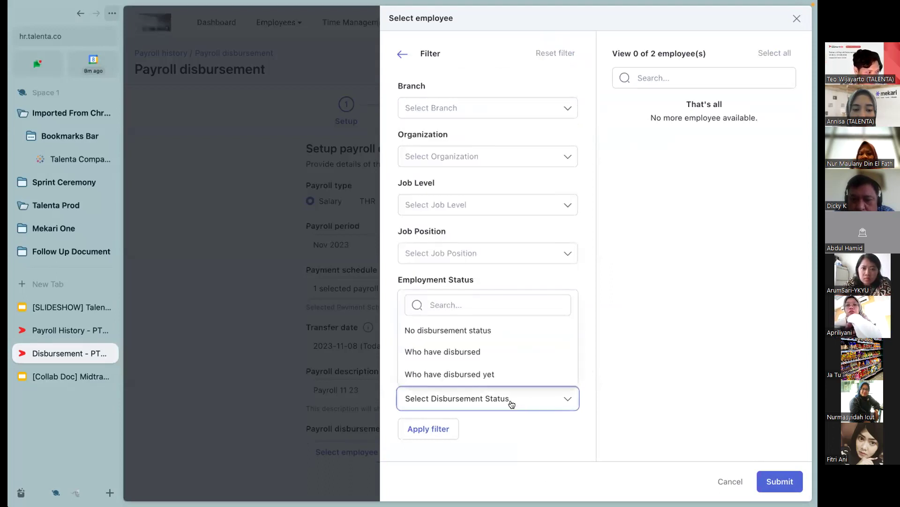
pyautogui.click(694, 376)
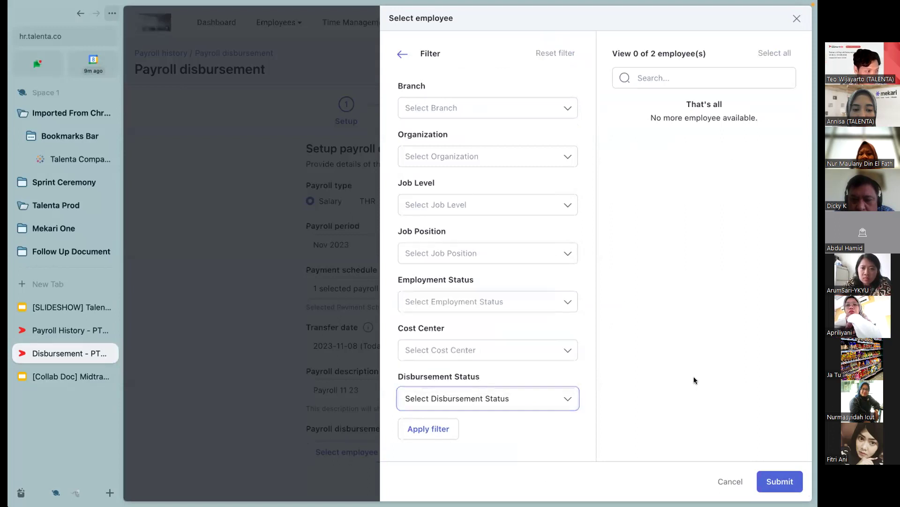
pyautogui.click(398, 54)
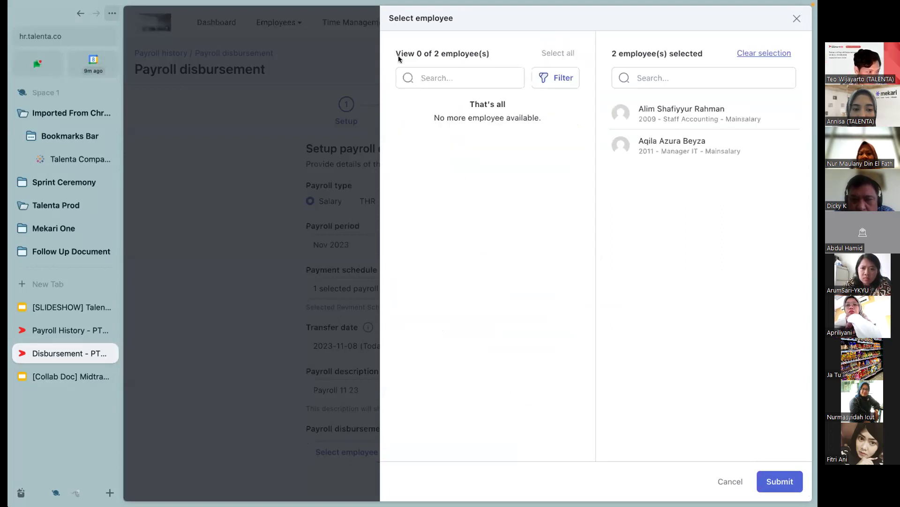
pyautogui.click(775, 480)
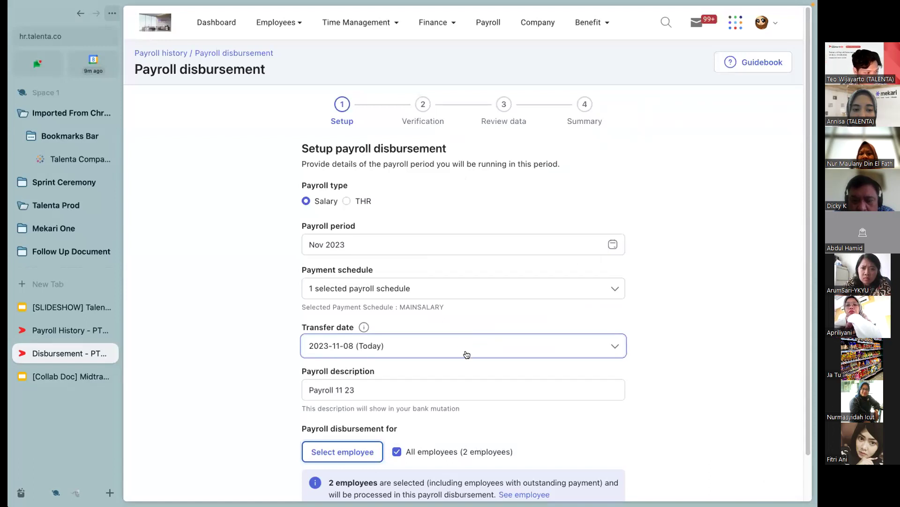
# Step: Advance the MAINSALARY disbursement to the data review and inspect its list of excluded employees
pyautogui.scroll(-1, 466, 354)
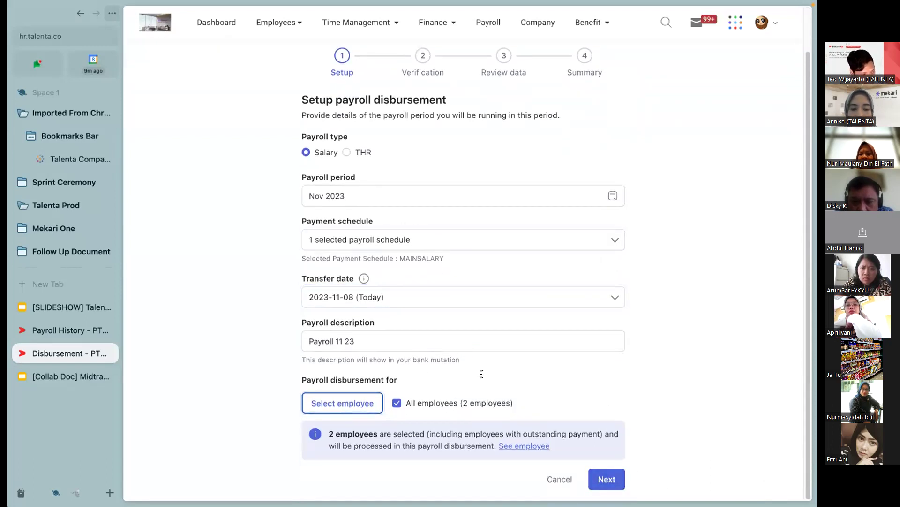
pyautogui.click(610, 478)
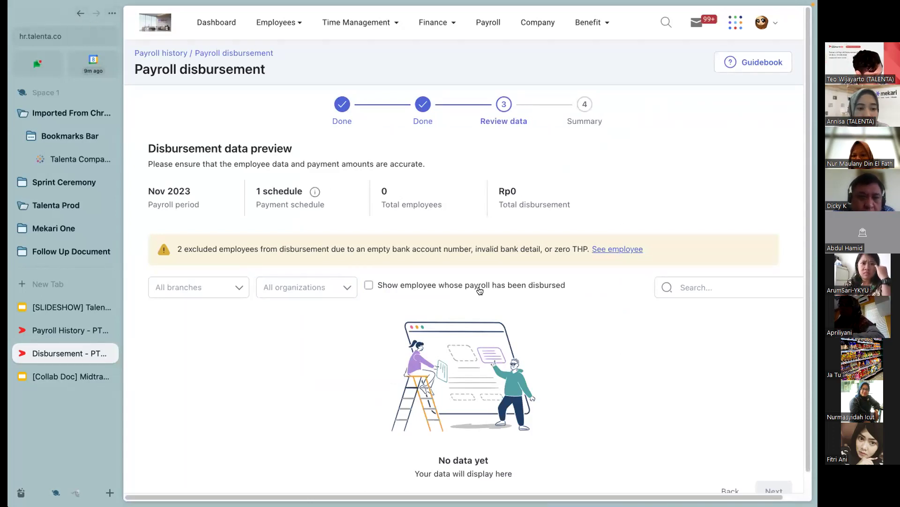
pyautogui.scroll(-1, 480, 291)
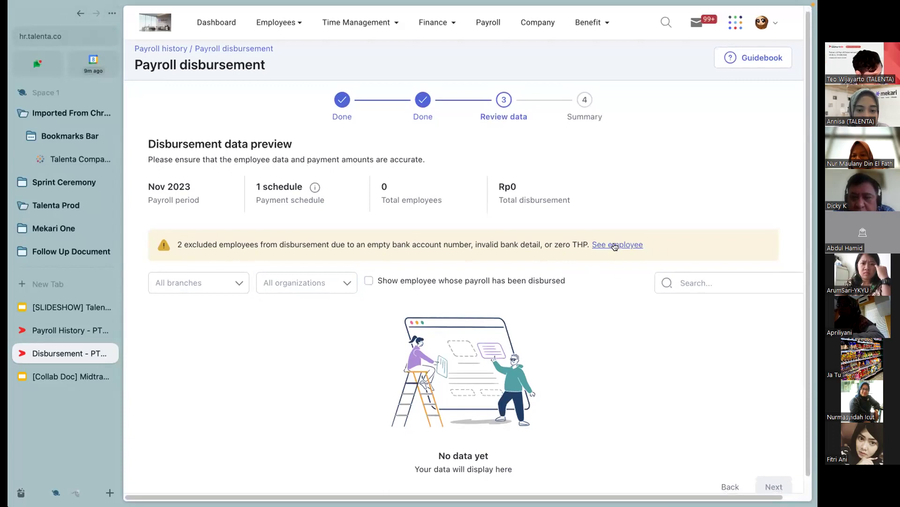
pyautogui.click(615, 246)
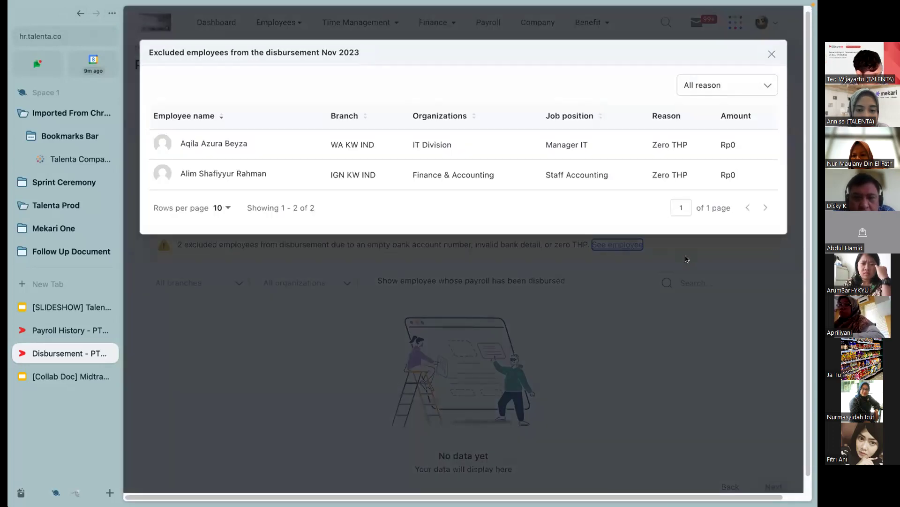
pyautogui.click(772, 54)
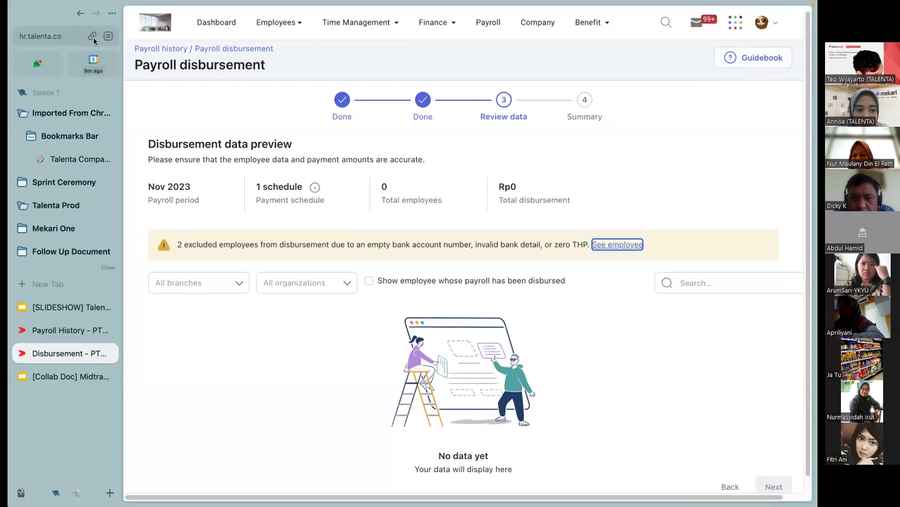
# Step: Return to the disbursement setup and add INSENTIFMAKAN to the selected payment schedules alongside MAINSALARY
pyautogui.click(81, 13)
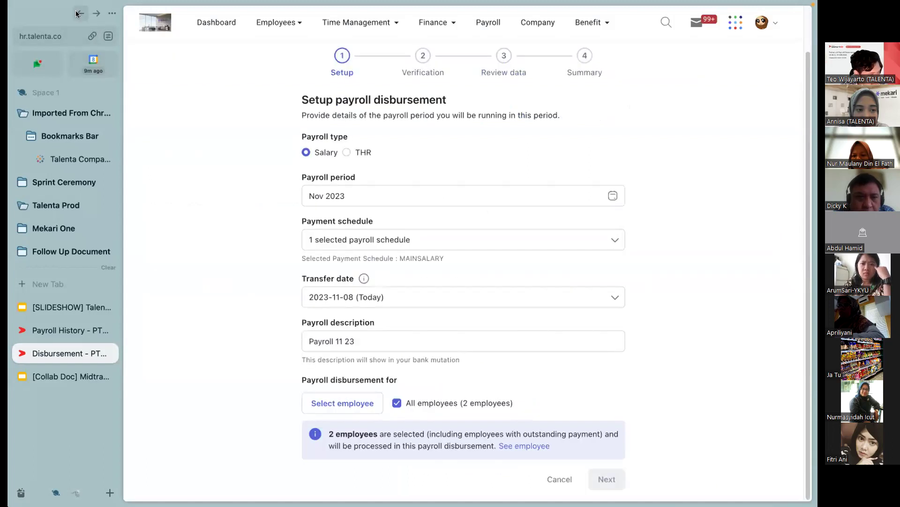
pyautogui.click(371, 250)
pyautogui.doubleClick(369, 267)
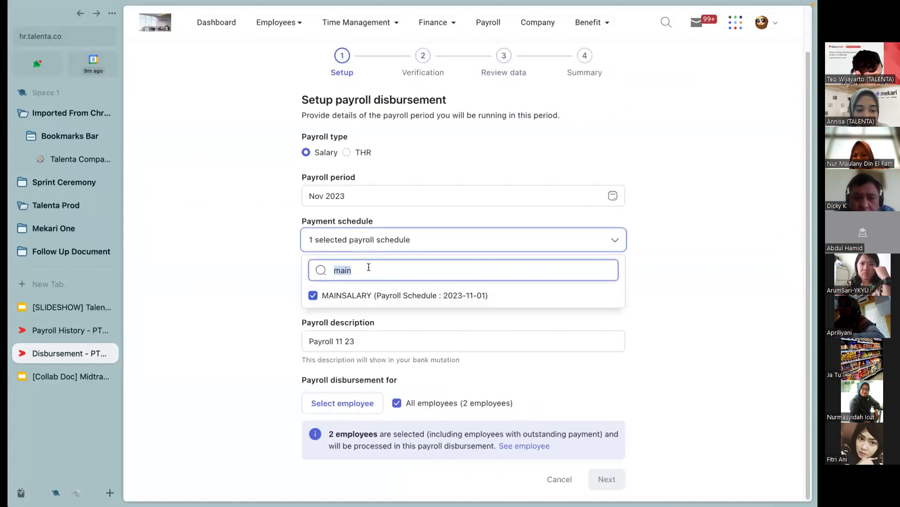
pyautogui.press('BackSpace')
pyautogui.write('Ins')
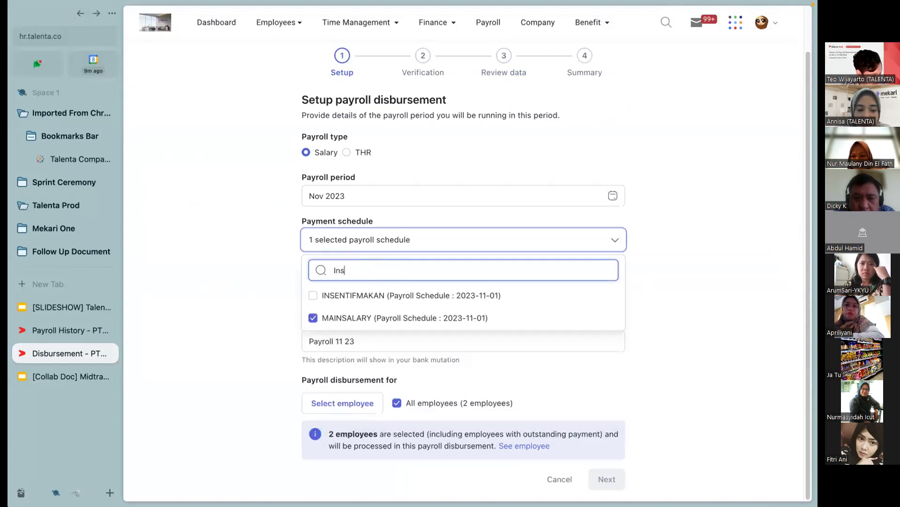
pyautogui.click(328, 297)
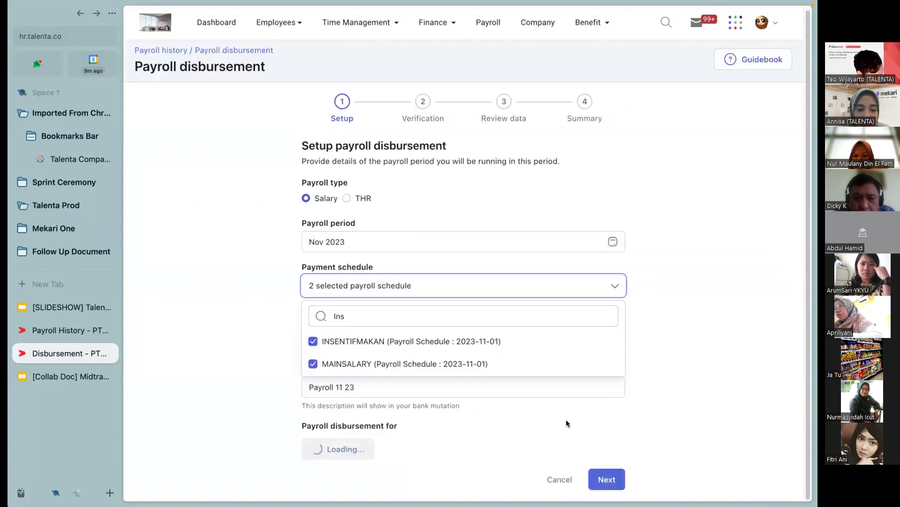
pyautogui.click(643, 409)
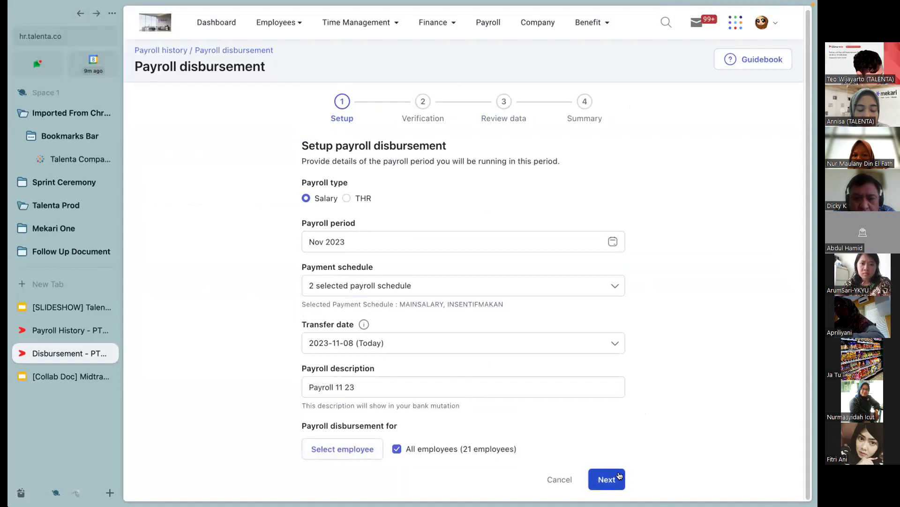
# Step: Limit the disbursement to the two Mainsalary employees and submit the employee selection
pyautogui.click(345, 447)
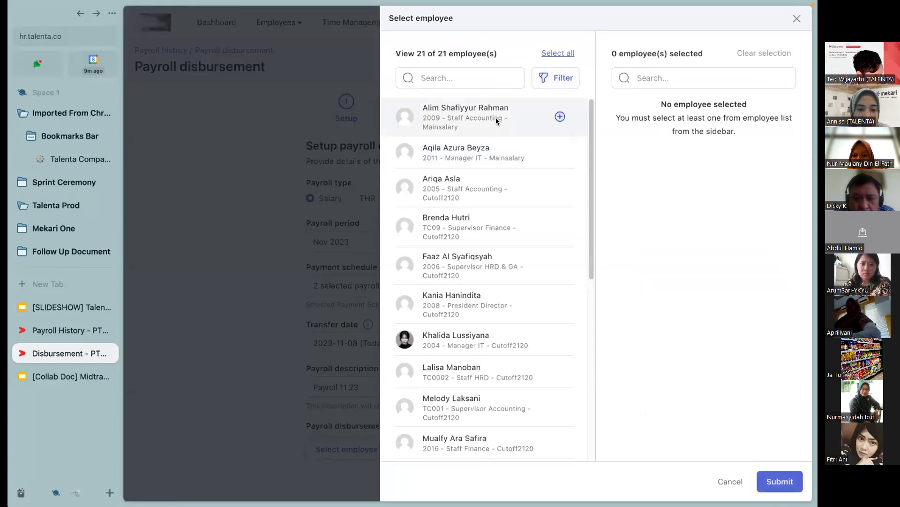
pyautogui.click(497, 118)
pyautogui.click(500, 110)
pyautogui.click(775, 478)
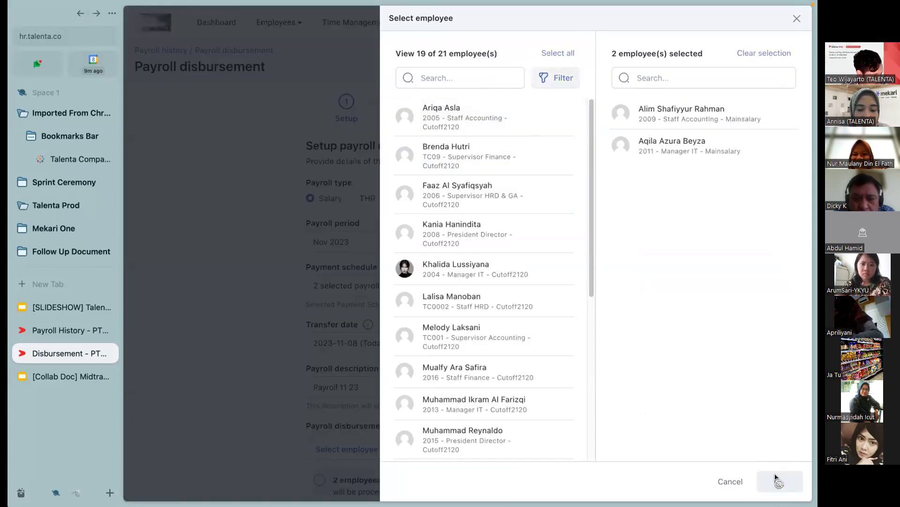
# Step: Continue the two-schedule disbursement to the data review and check the reason each employee is excluded
pyautogui.scroll(-1, 491, 378)
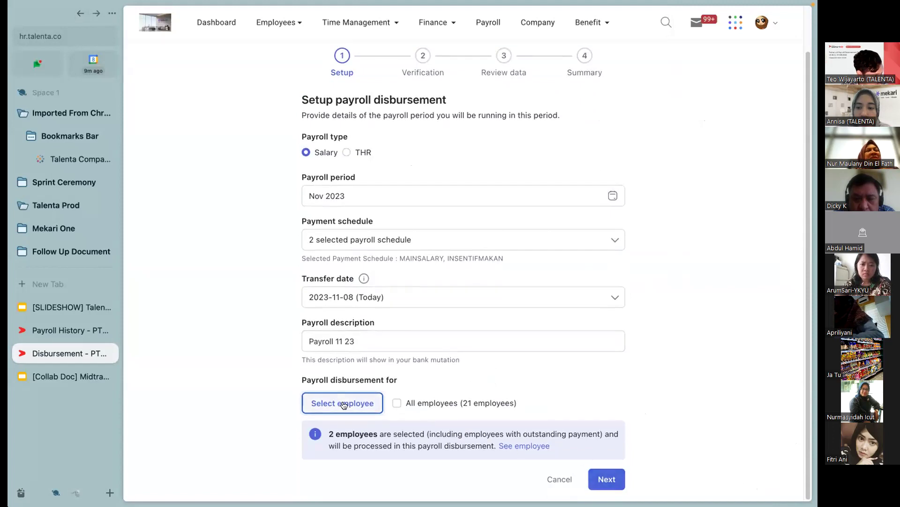
pyautogui.click(610, 479)
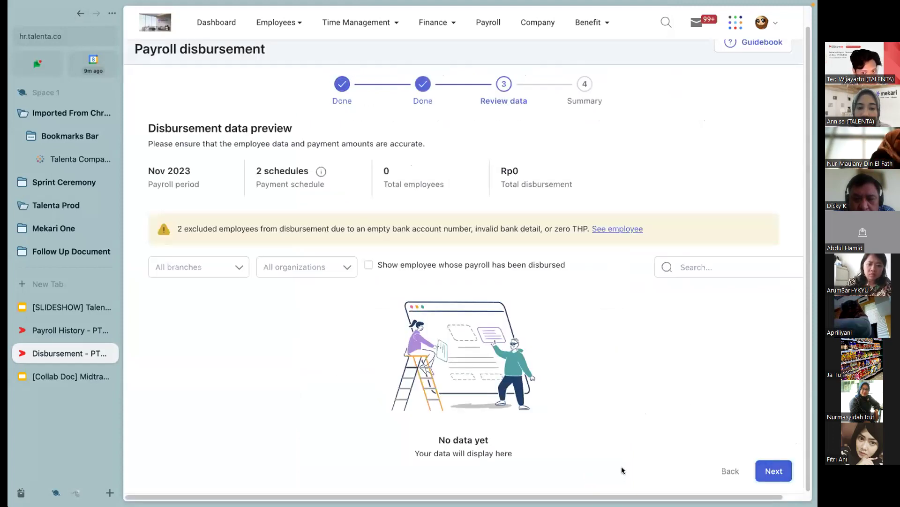
pyautogui.click(617, 229)
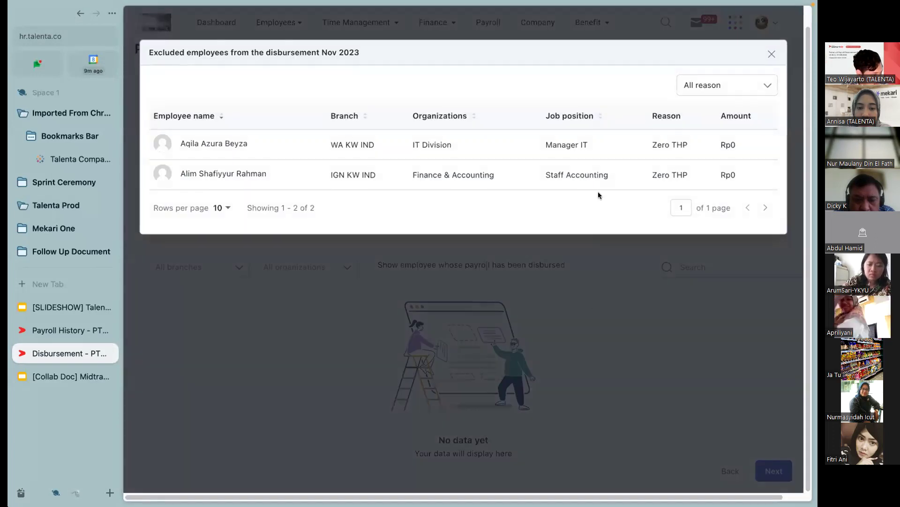
pyautogui.press('Escape')
# Step: Open the Salary Detail report for November 2023 from the payroll reports
pyautogui.click(485, 27)
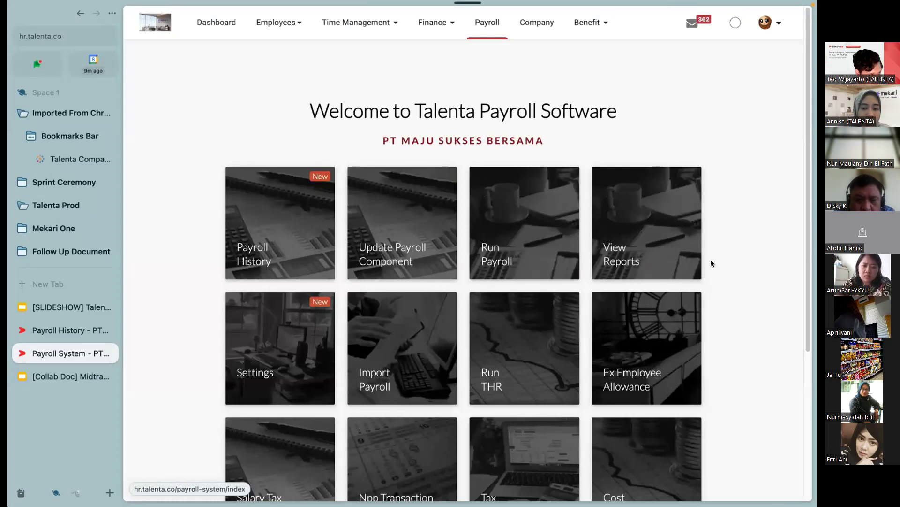
pyautogui.click(675, 255)
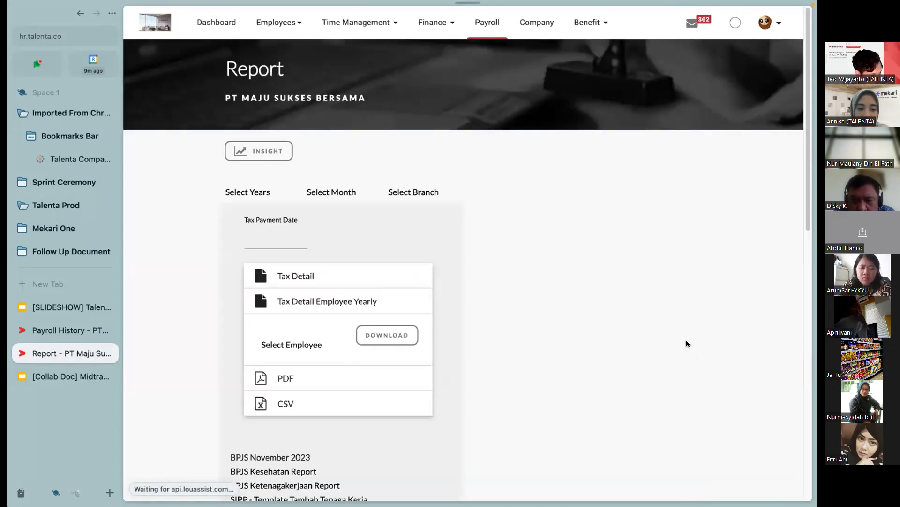
pyautogui.click(433, 340)
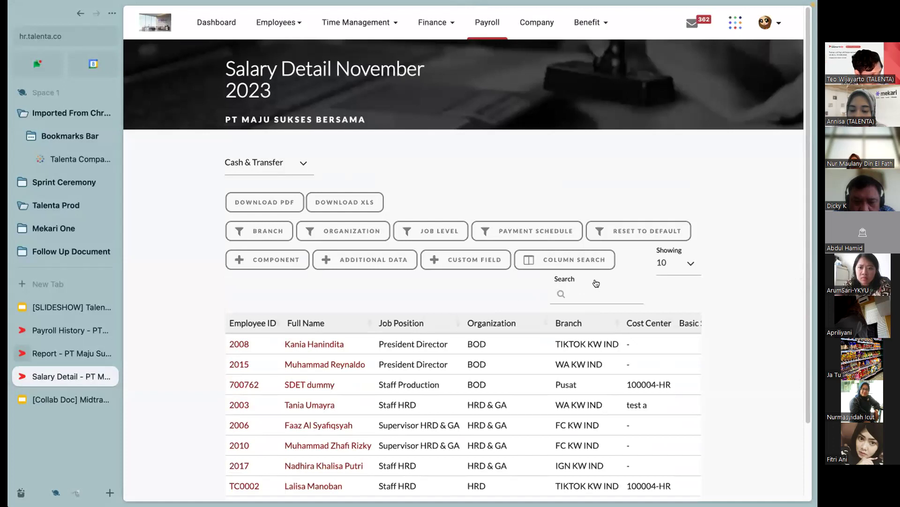
# Step: Search the salary detail for the Staff Accounting employee on Mainsalary by first name and examine the remaining salary columns
pyautogui.write('alim')
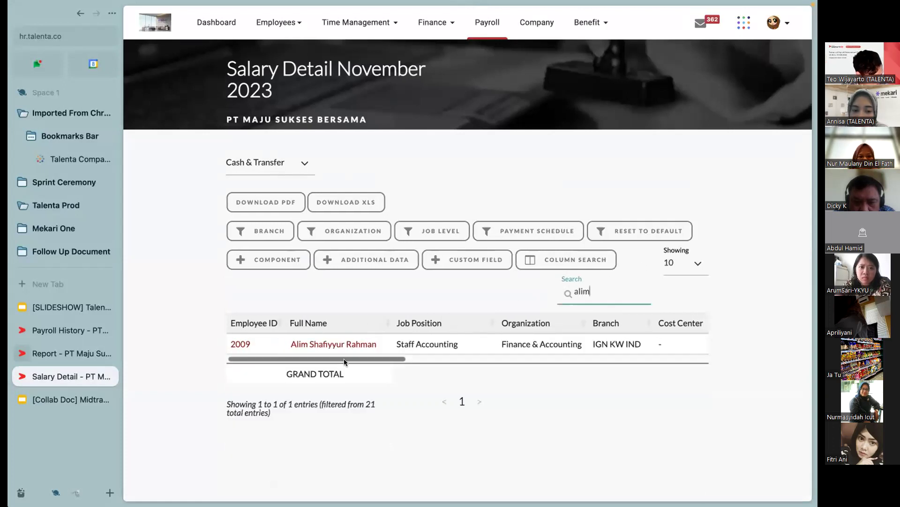
pyautogui.moveTo(344, 358); pyautogui.dragTo(534, 362)
pyautogui.moveTo(536, 362); pyautogui.dragTo(553, 416)
pyautogui.click(553, 416)
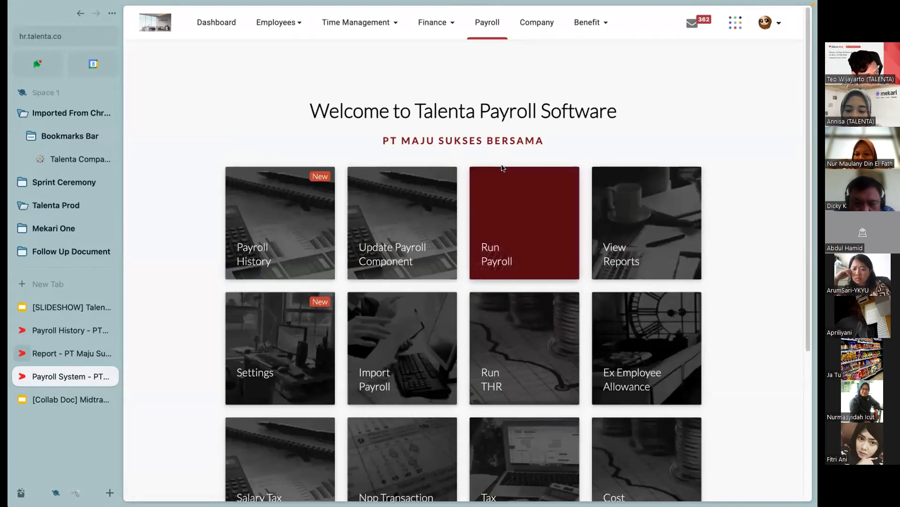
# Step: Start a new payroll run for Nov 2023 and choose the Mainsalary (01 Nov 2023) payment schedule
pyautogui.click(513, 228)
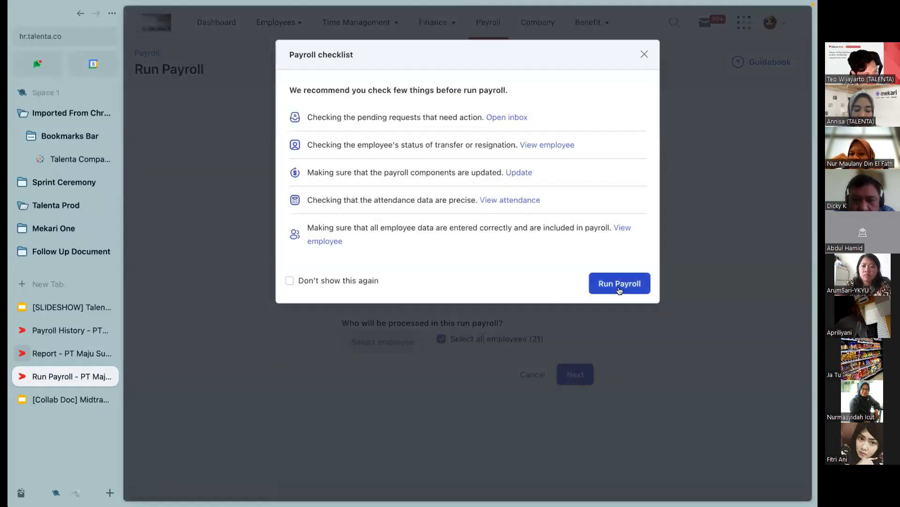
pyautogui.click(619, 290)
pyautogui.click(438, 264)
pyautogui.write('mai')
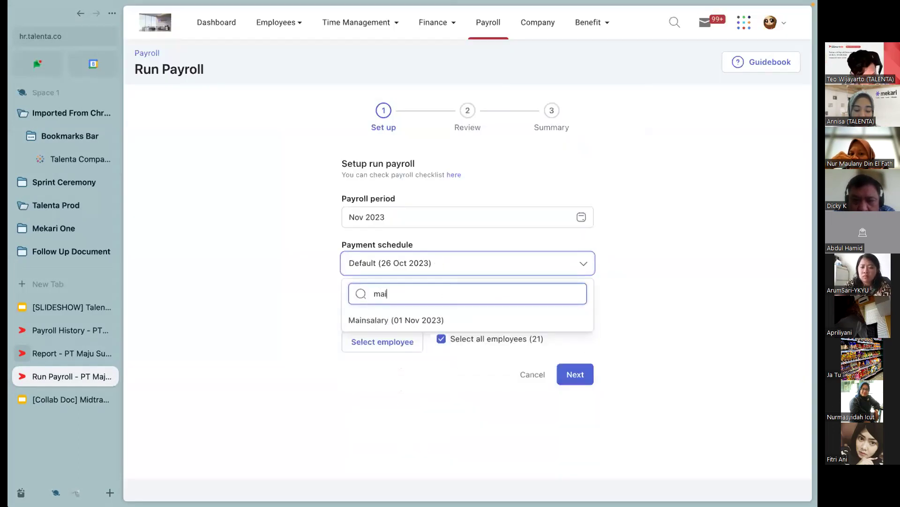
pyautogui.click(434, 321)
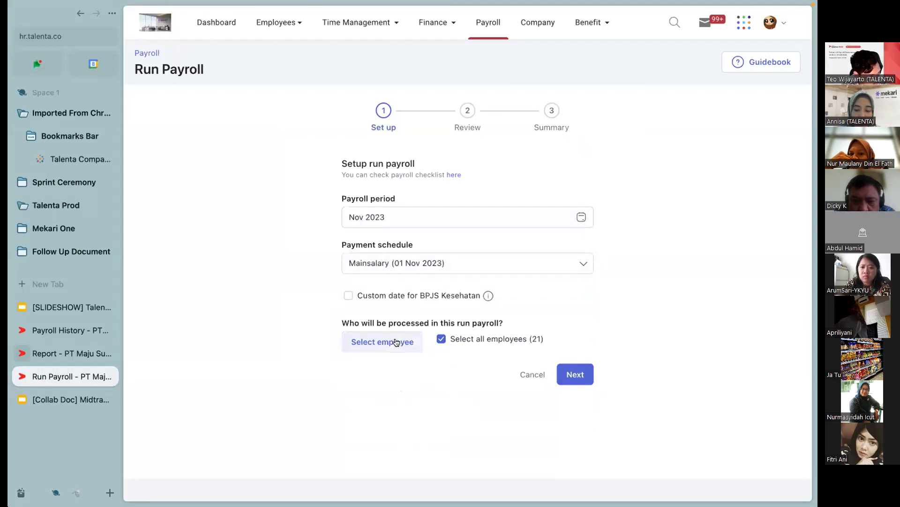
# Step: Select the two Mainsalary employees for the payroll run and submit the selection
pyautogui.click(399, 341)
pyautogui.click(454, 112)
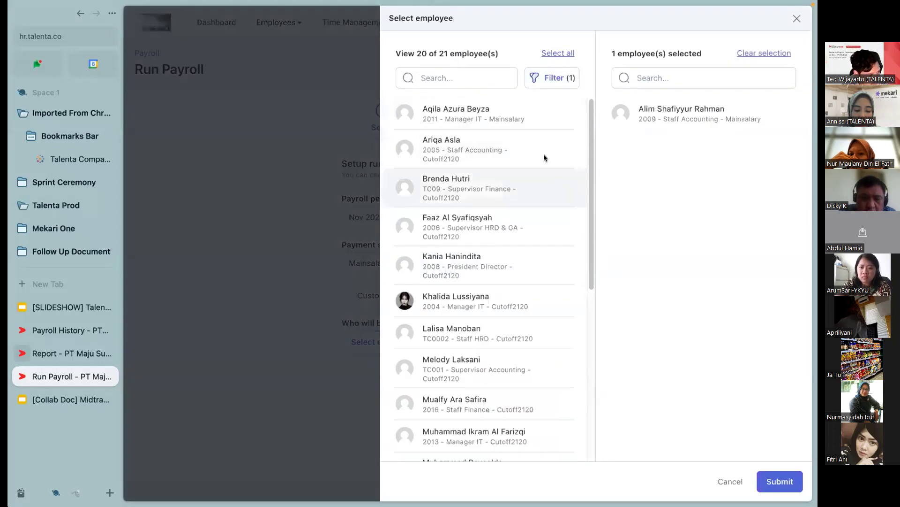
pyautogui.click(522, 118)
pyautogui.click(778, 481)
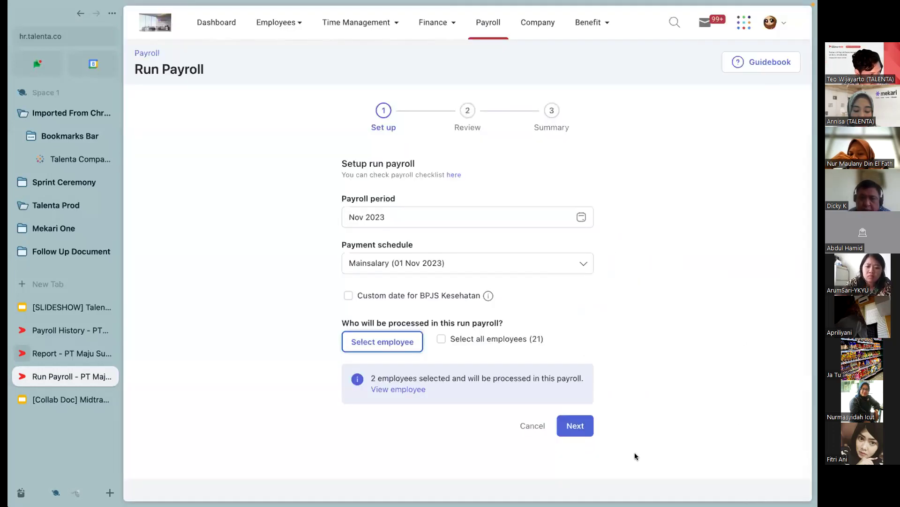
# Step: Review the payroll components of the two Mainsalary employees and run their payroll
pyautogui.click(579, 425)
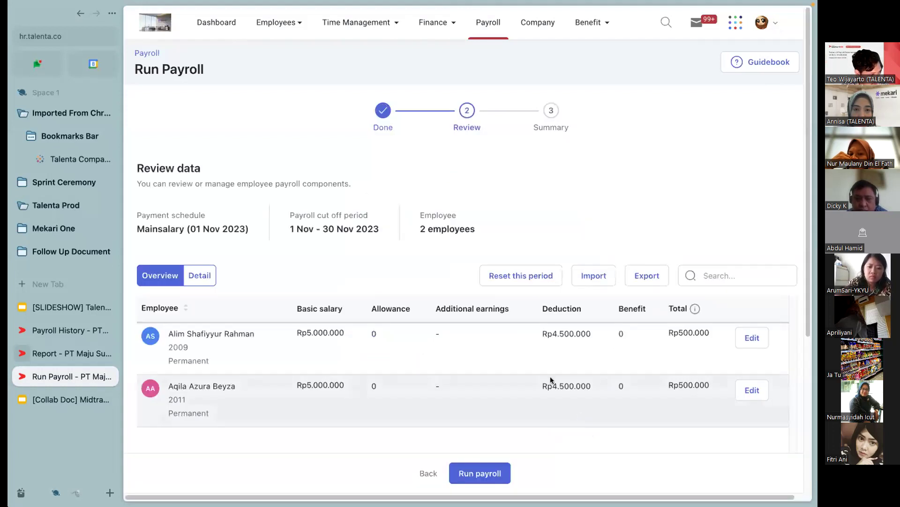
pyautogui.hscroll(2, 288, 347)
pyautogui.click(473, 473)
pyautogui.click(539, 123)
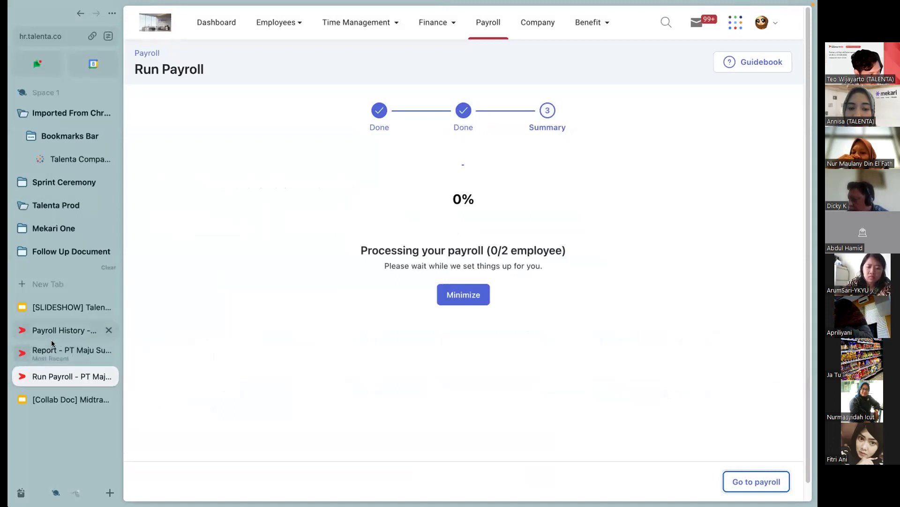
# Step: Open the payroll disbursement page from the payroll history and return to the payroll run summary
pyautogui.click(65, 331)
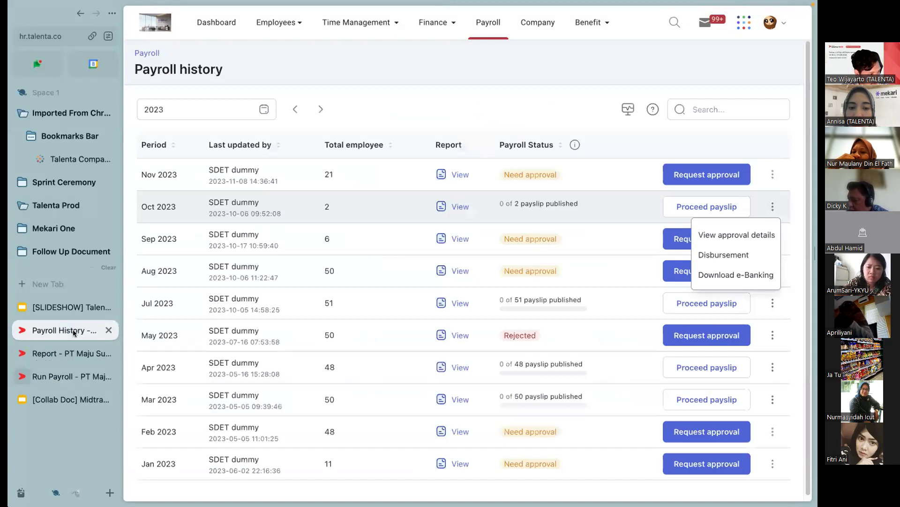
pyautogui.click(735, 256)
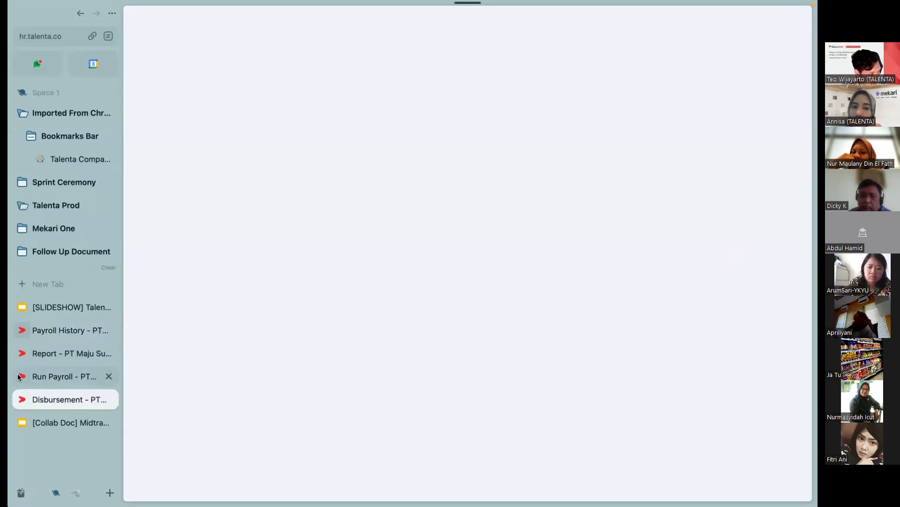
pyautogui.click(66, 376)
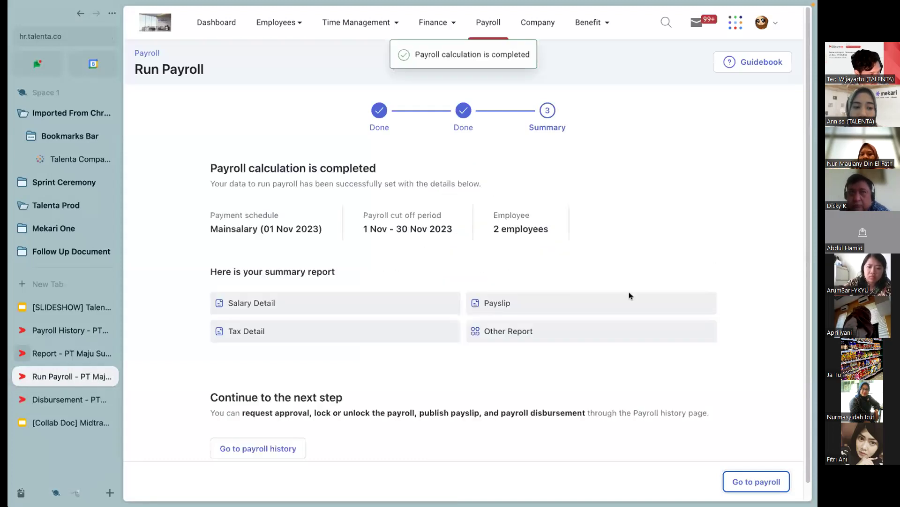
# Step: Open the November 2023 payslips from the run summary and examine both Mainsalary employees' take home pay
pyautogui.click(505, 304)
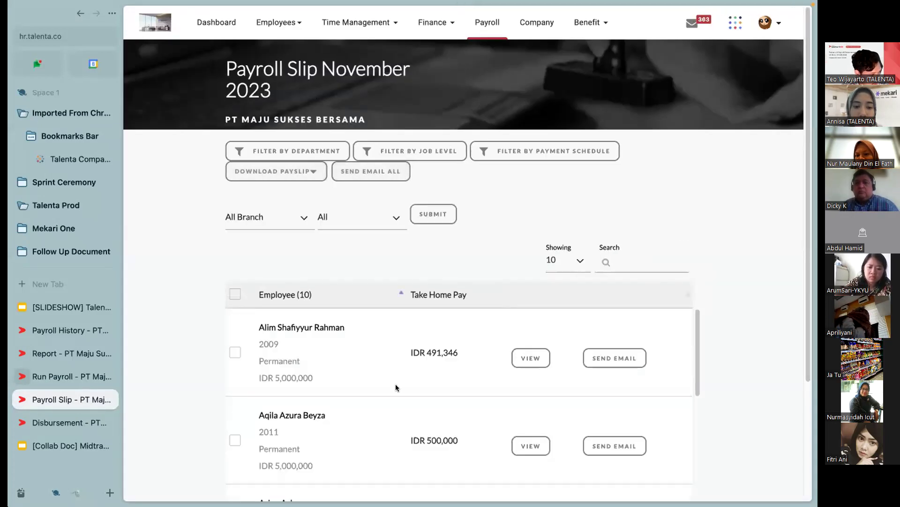
pyautogui.moveTo(464, 360); pyautogui.dragTo(378, 354)
pyautogui.click(468, 455)
pyautogui.moveTo(467, 455); pyautogui.dragTo(399, 431)
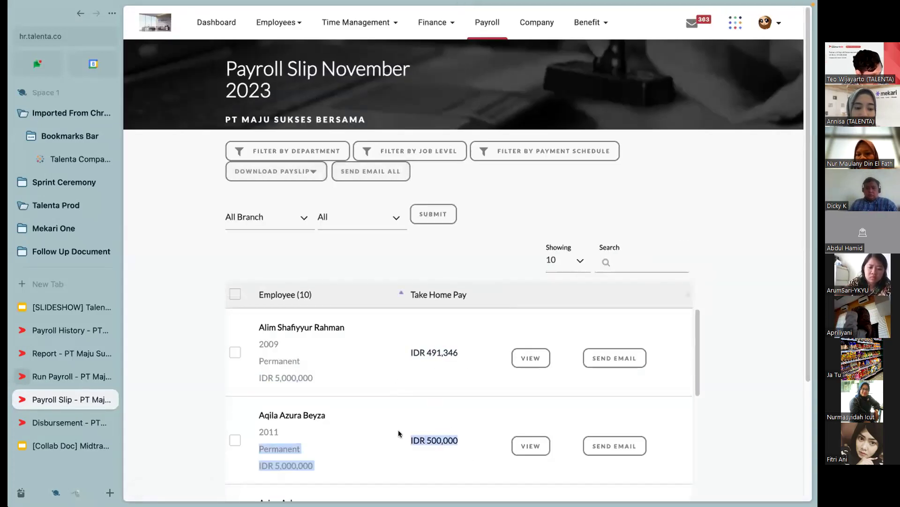
# Step: Switch back to the open payroll disbursement list
pyautogui.click(49, 330)
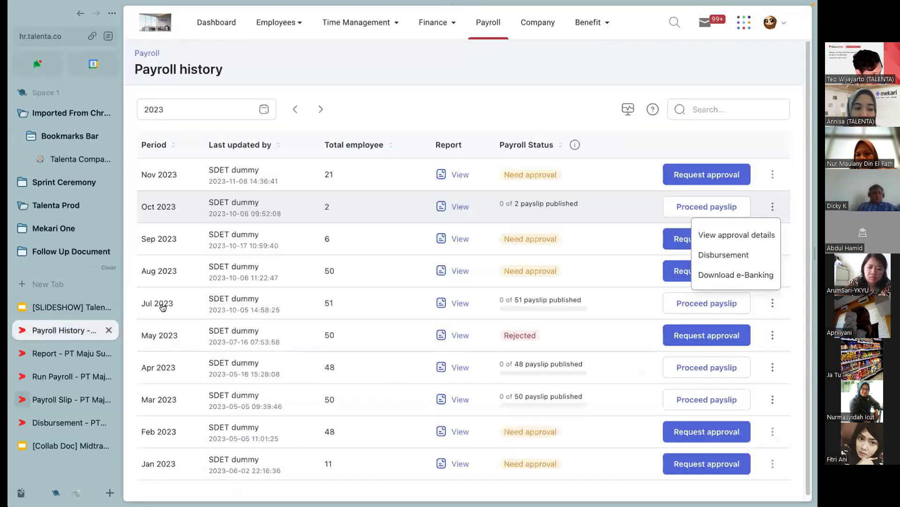
pyautogui.click(68, 360)
pyautogui.click(66, 379)
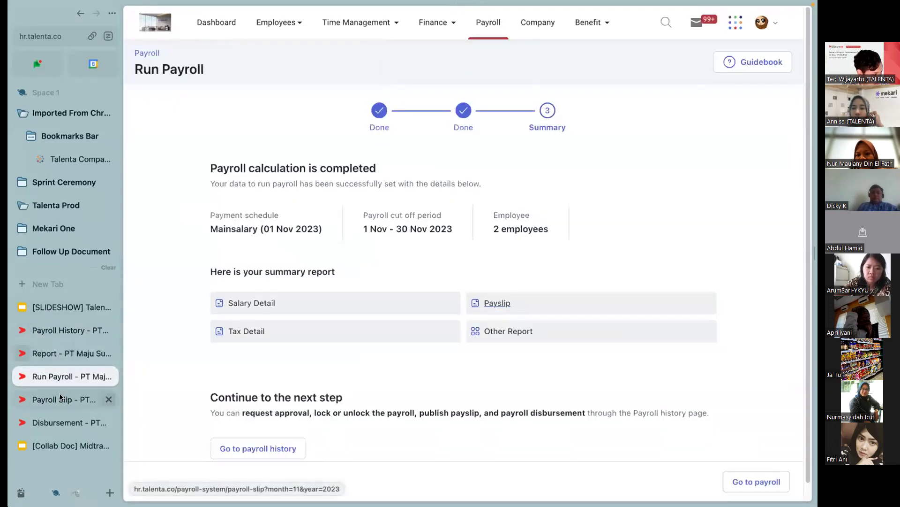
pyautogui.click(59, 397)
pyautogui.click(58, 422)
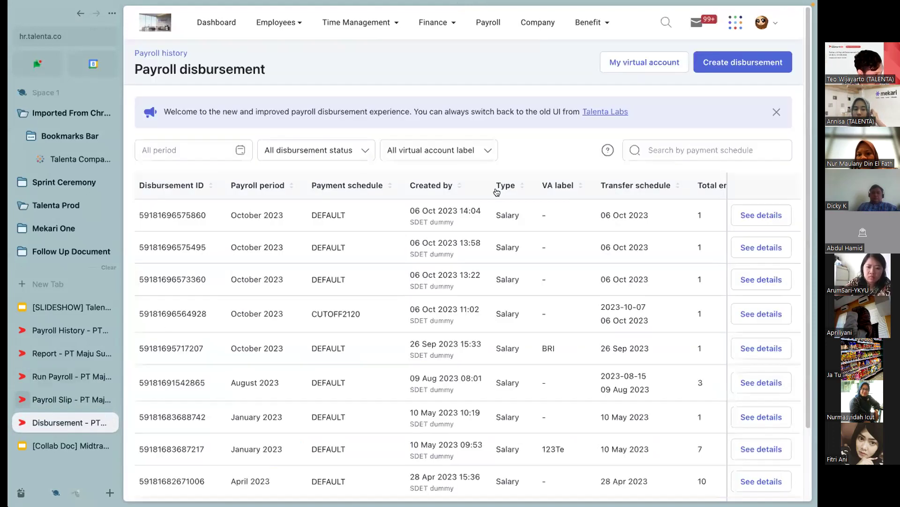
# Step: Create a salary payroll disbursement for Nov 2023 with the MAINSALARY payment schedule
pyautogui.click(735, 58)
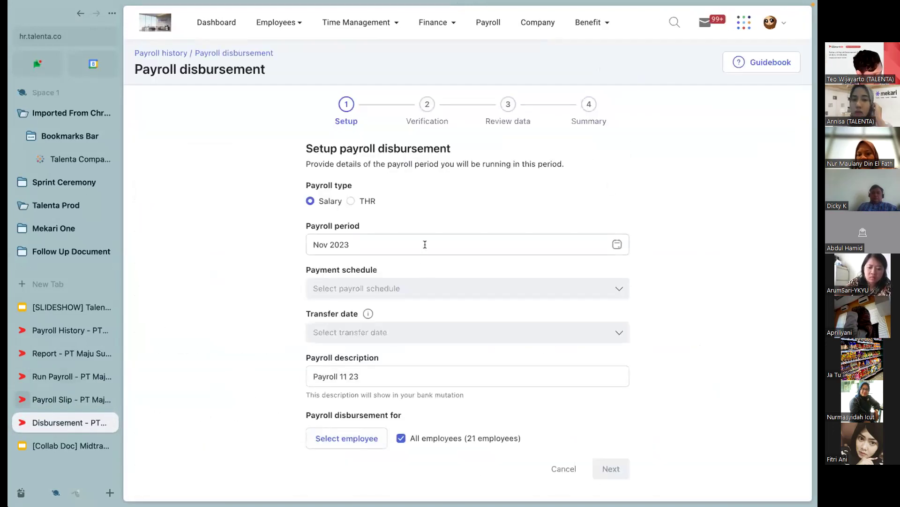
pyautogui.click(425, 244)
pyautogui.click(387, 361)
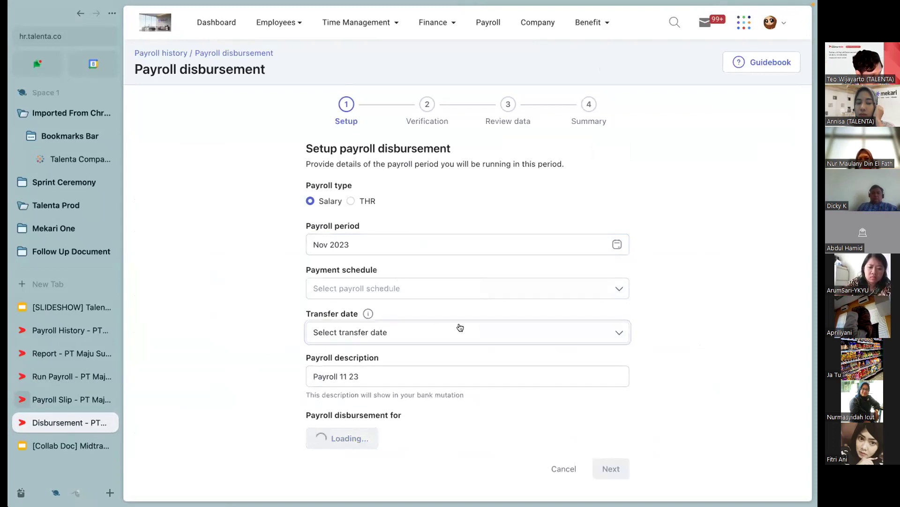
pyautogui.click(449, 297)
pyautogui.click(409, 320)
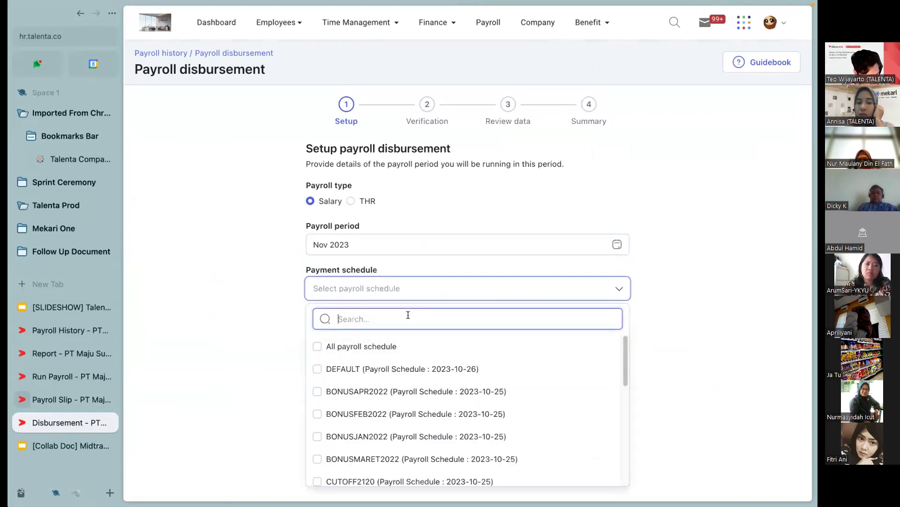
pyautogui.write('main')
pyautogui.click(382, 344)
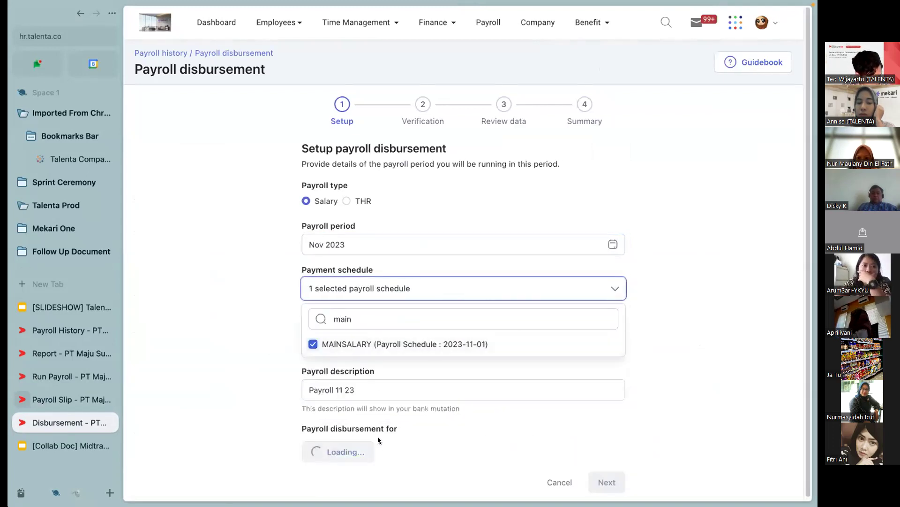
pyautogui.click(351, 350)
pyautogui.click(345, 192)
# Step: Select all employees on the MAINSALARY schedule for the disbursement and submit the selection
pyautogui.click(347, 451)
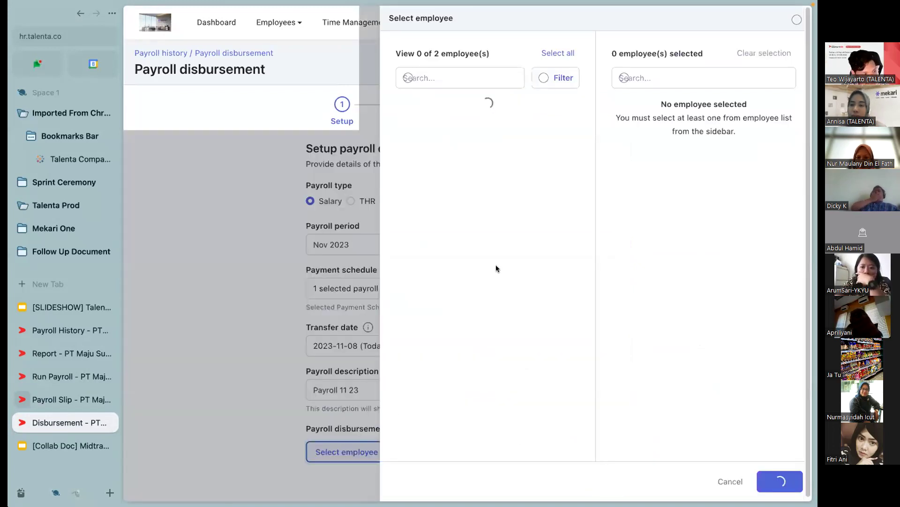
pyautogui.click(558, 53)
pyautogui.click(791, 478)
pyautogui.scroll(-2, 609, 469)
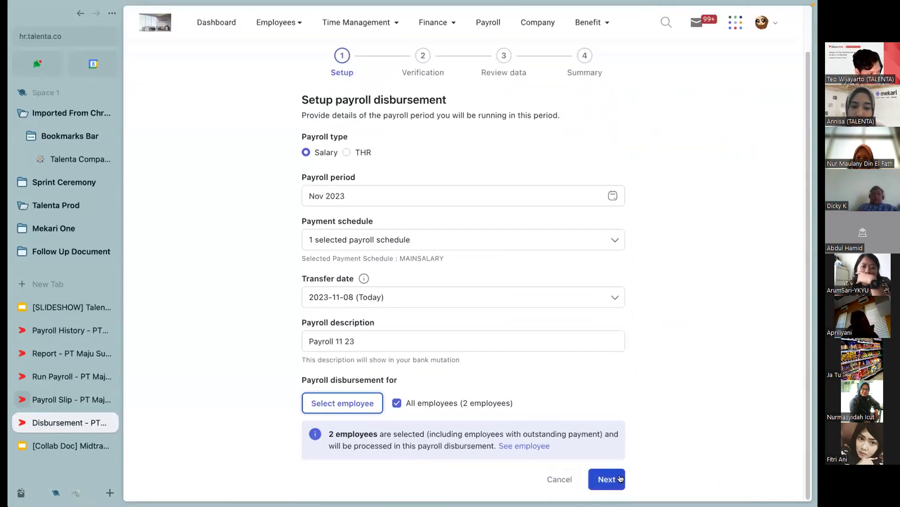
# Step: Continue to the data preview, examine the MAINSALARY amounts and return to the disbursement setup
pyautogui.click(612, 482)
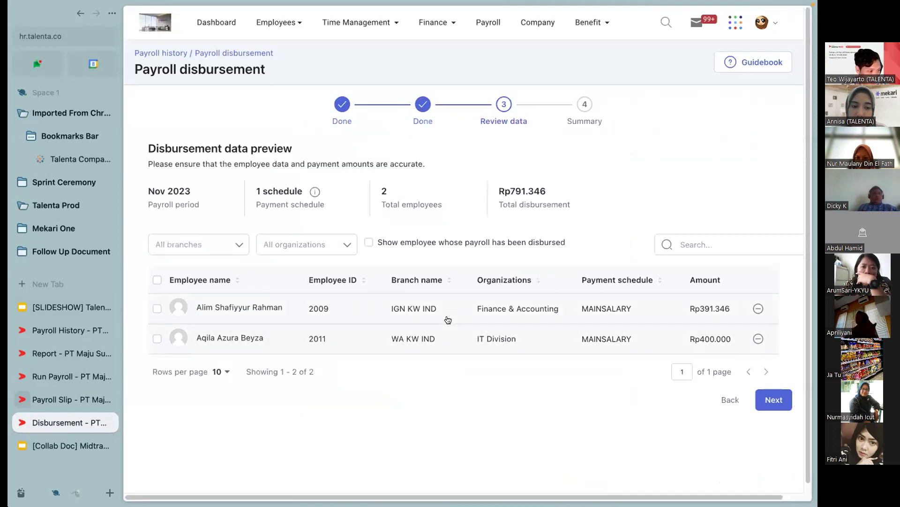
pyautogui.moveTo(699, 308); pyautogui.dragTo(728, 314)
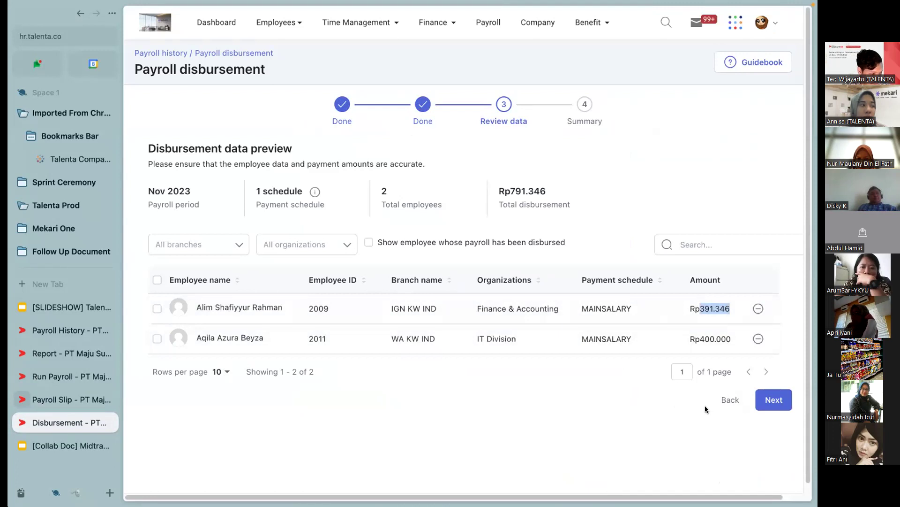
pyautogui.click(728, 400)
# Step: Replace MAINSALARY with INSENTIFMAKAN as the payment schedule of the disbursement
pyautogui.scroll(-1, 396, 351)
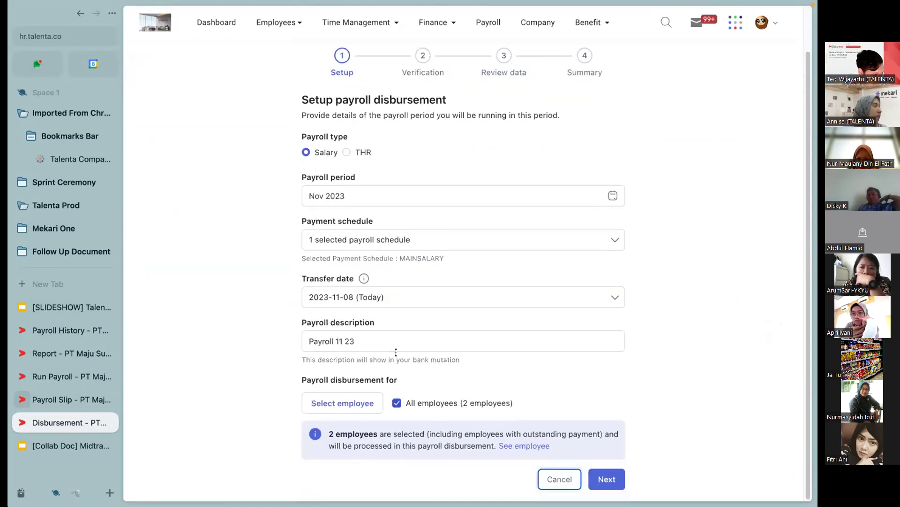
pyautogui.click(411, 238)
pyautogui.doubleClick(383, 270)
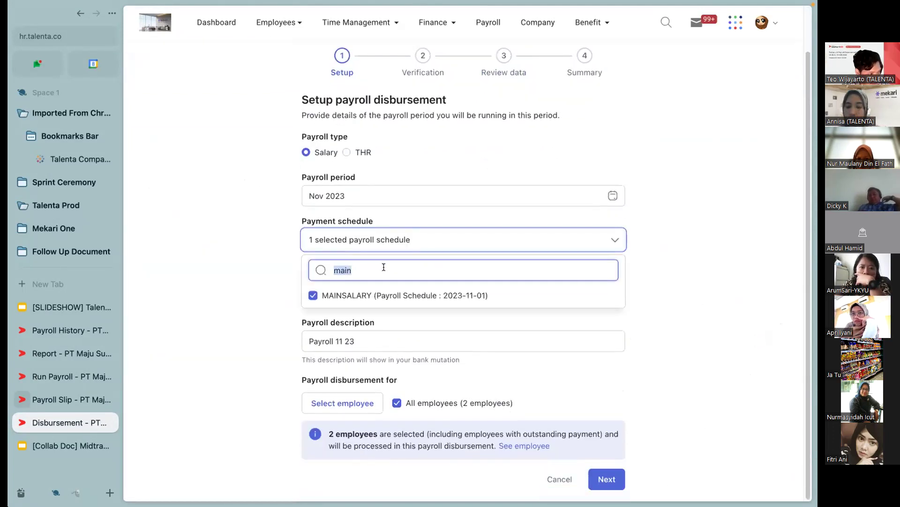
pyautogui.write('is')
pyautogui.press('BackSpace')
pyautogui.write('nsen')
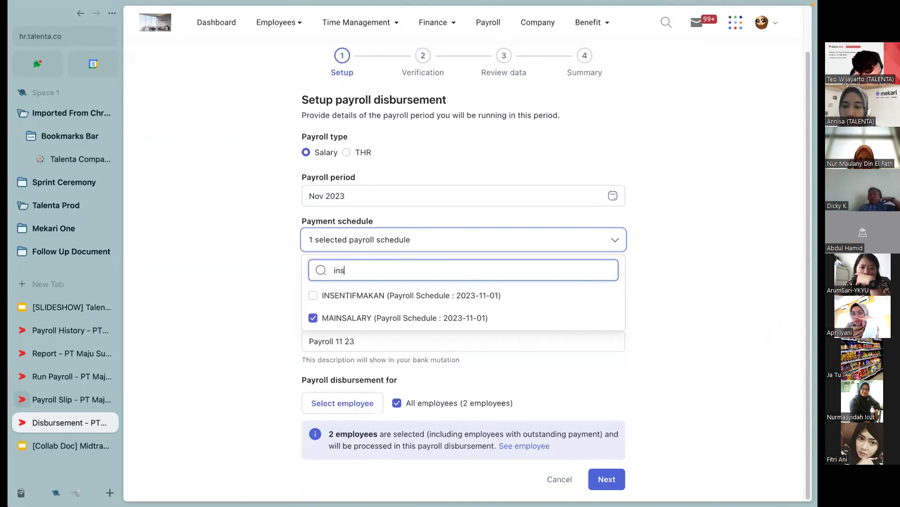
pyautogui.click(363, 296)
pyautogui.doubleClick(404, 313)
pyautogui.write('main')
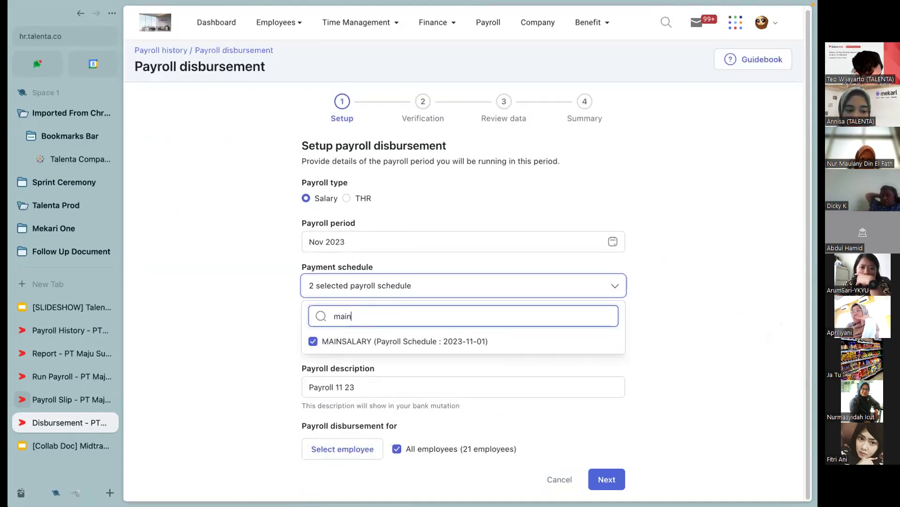
pyautogui.click(409, 341)
pyautogui.click(685, 447)
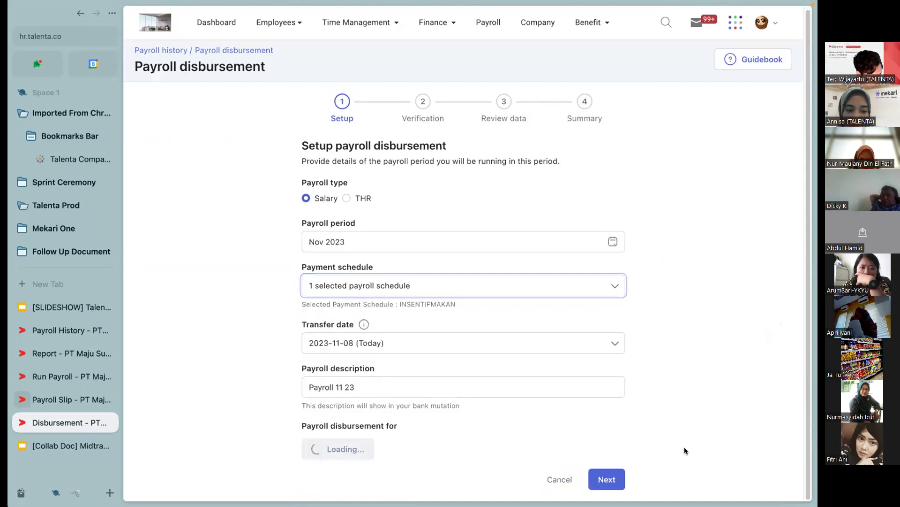
# Step: Continue to the data preview, examine the employees' INSENTIFMAKAN amounts and go back to the setup
pyautogui.click(619, 476)
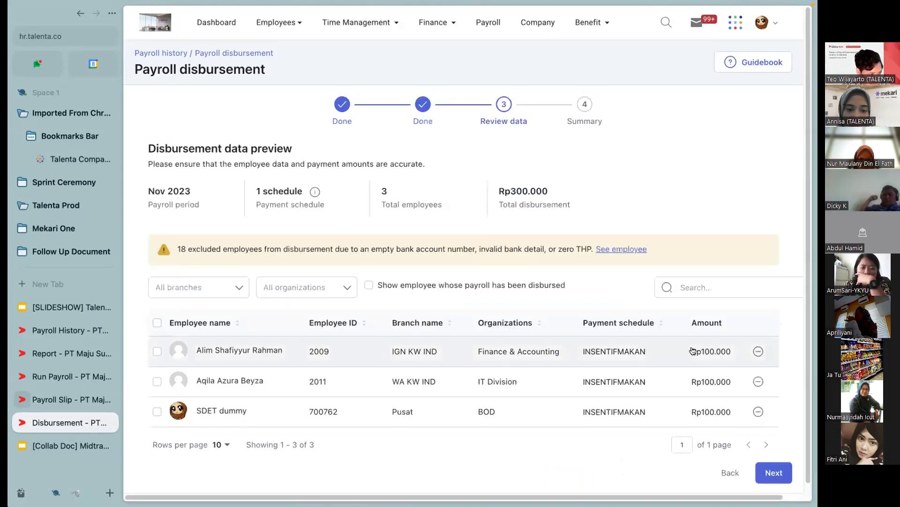
pyautogui.moveTo(696, 351); pyautogui.dragTo(735, 361)
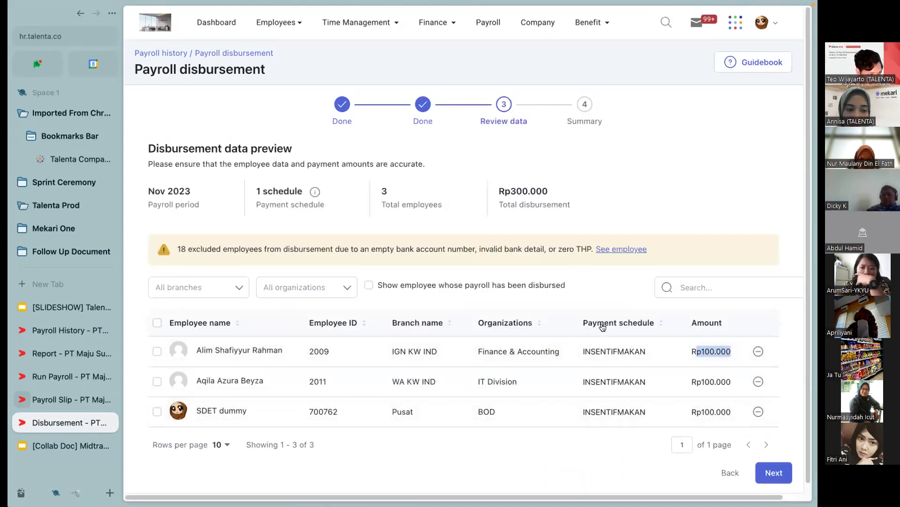
pyautogui.click(729, 473)
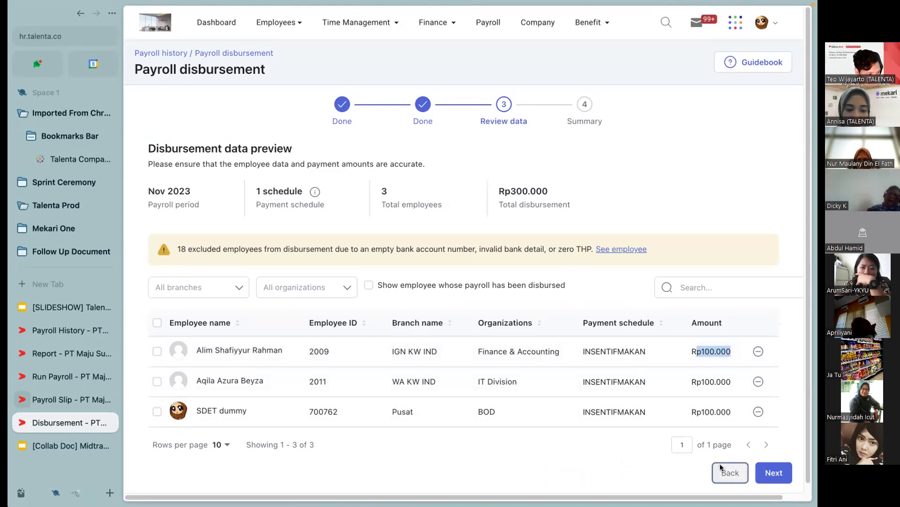
# Step: Add the MAINSALARY schedule alongside INSENTIFMAKAN and clear the schedule search
pyautogui.click(382, 288)
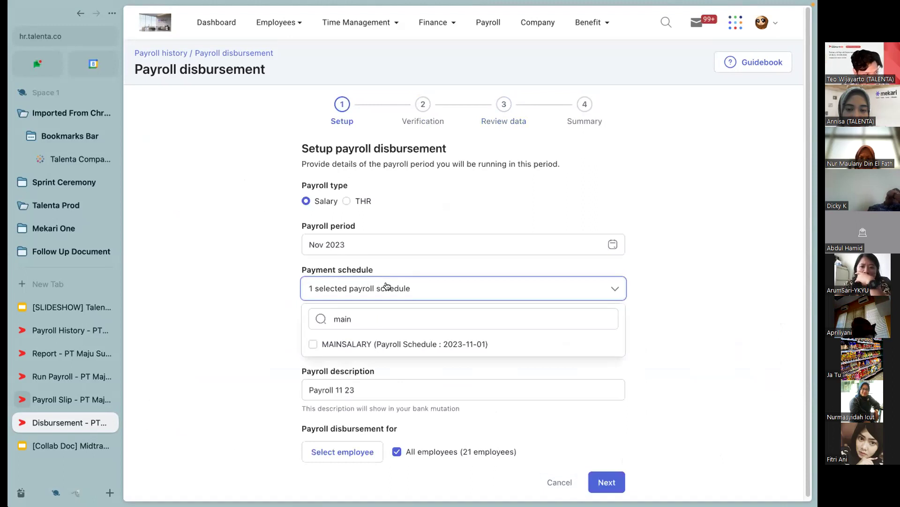
pyautogui.click(349, 342)
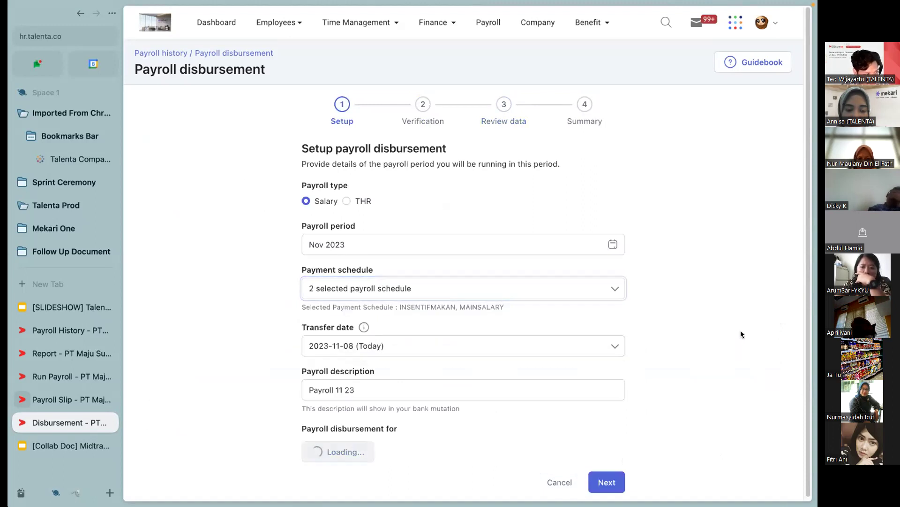
pyautogui.click(315, 287)
pyautogui.doubleClick(491, 316)
pyautogui.press('BackSpace')
pyautogui.click(741, 353)
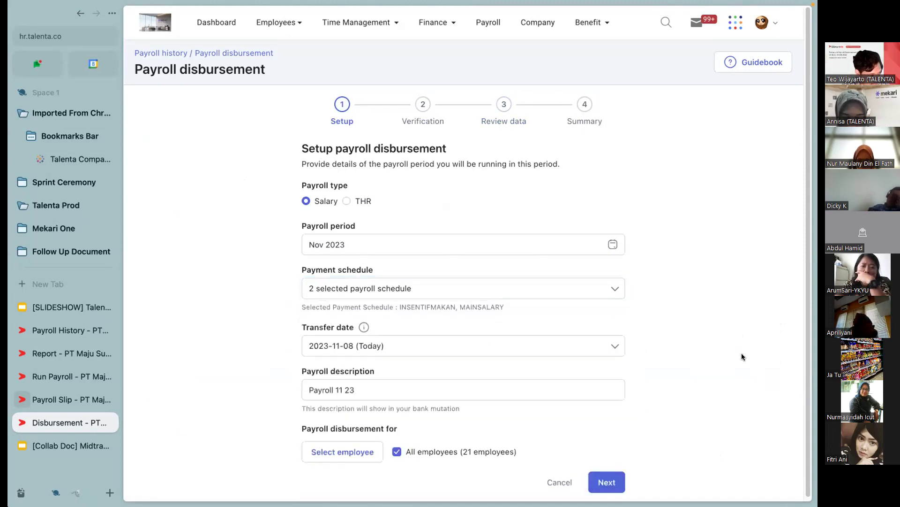
# Step: Check the two selected schedules, examine the combined amounts per employee in the data preview and return to the setup
pyautogui.tripleClick(426, 309)
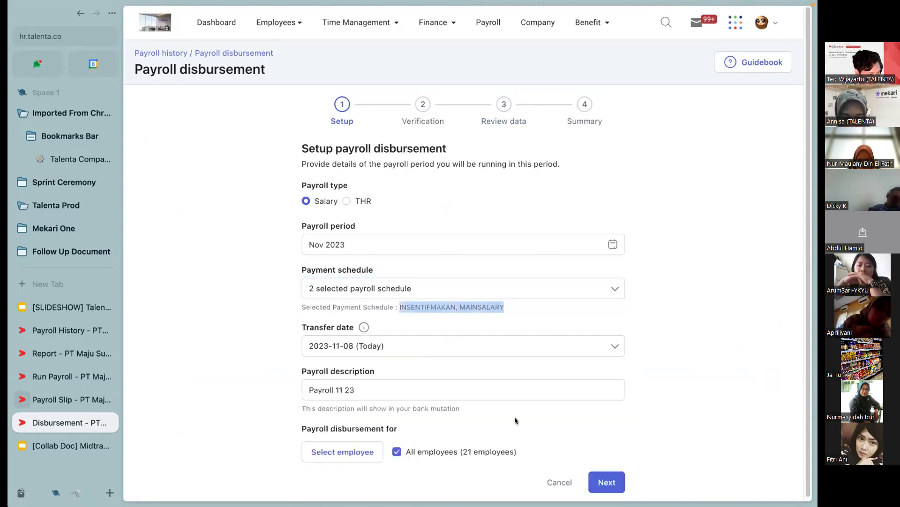
pyautogui.click(604, 479)
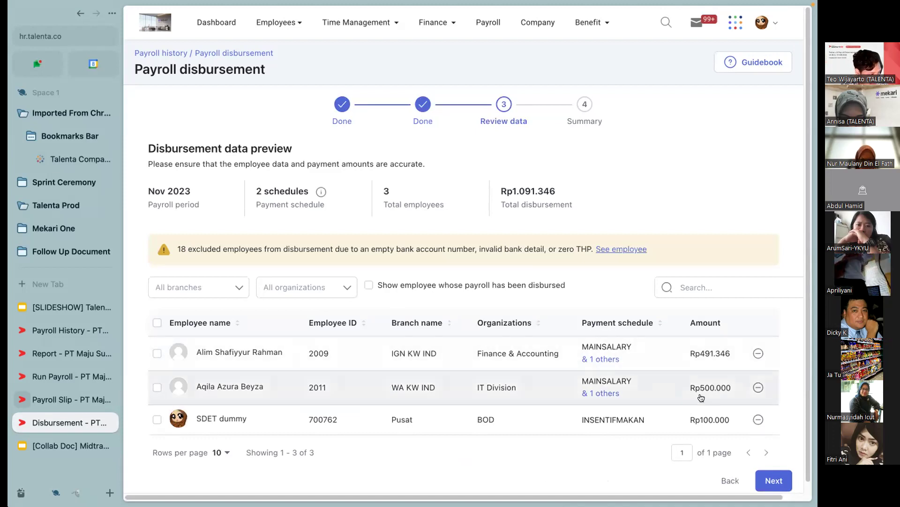
pyautogui.moveTo(728, 387); pyautogui.dragTo(699, 388)
pyautogui.moveTo(728, 354); pyautogui.dragTo(690, 354)
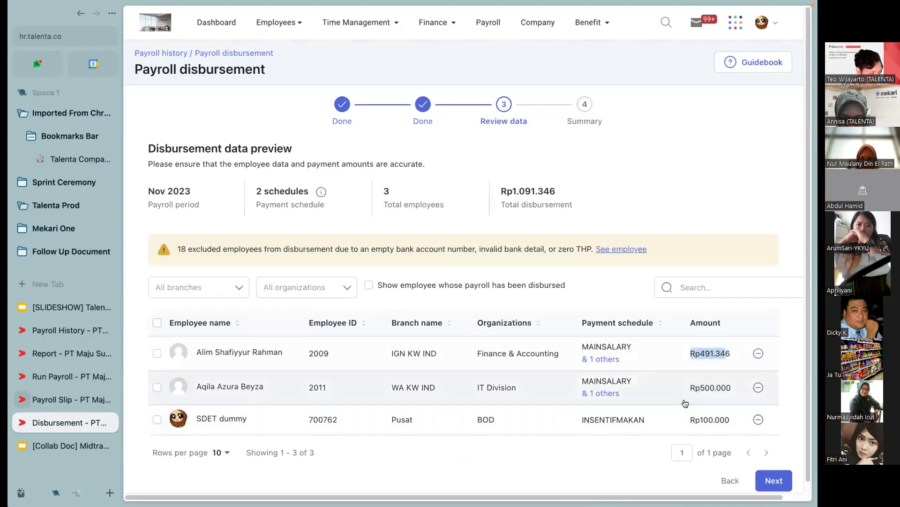
pyautogui.click(732, 481)
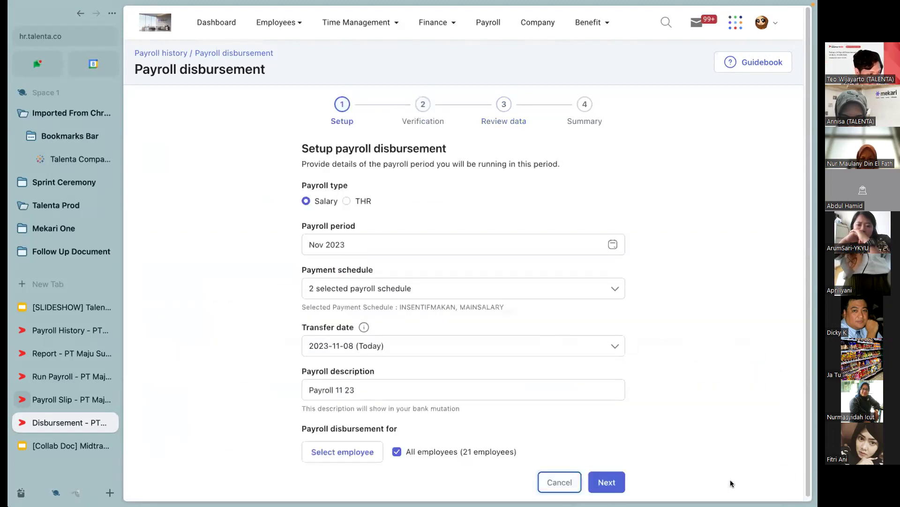
# Step: Limit the disbursement to the two Mainsalary employees and submit the selection
pyautogui.click(312, 454)
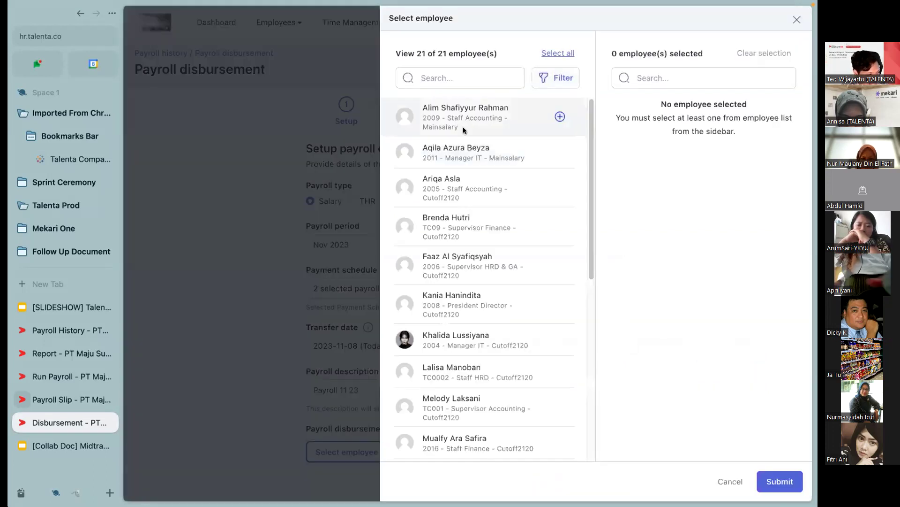
pyautogui.click(470, 69)
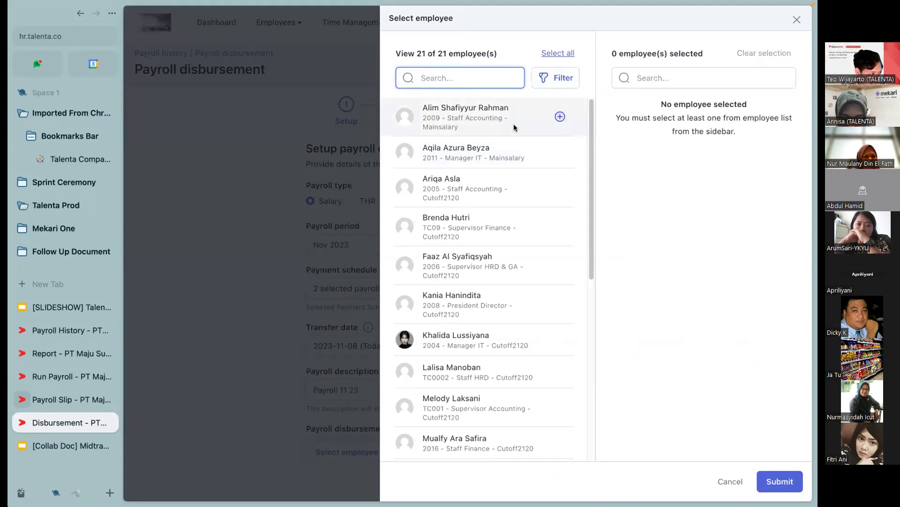
pyautogui.click(560, 117)
pyautogui.click(560, 114)
pyautogui.click(784, 475)
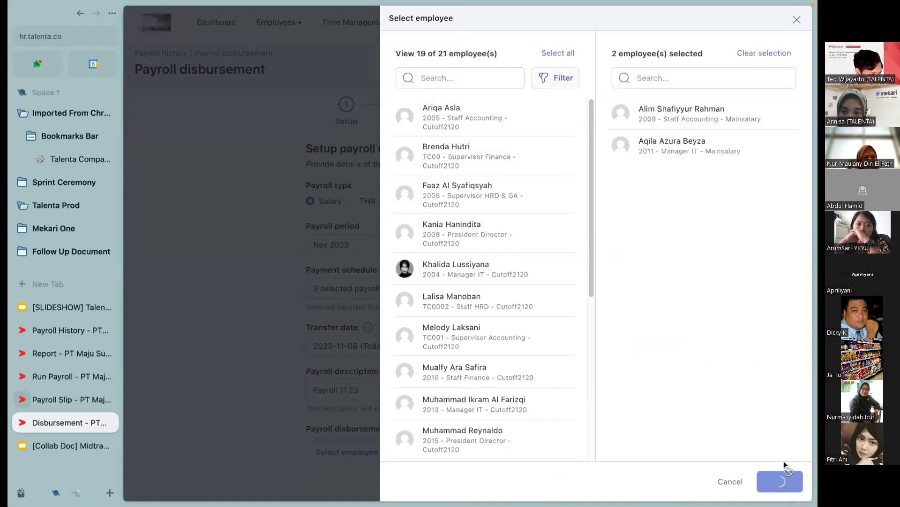
pyautogui.scroll(-2, 677, 453)
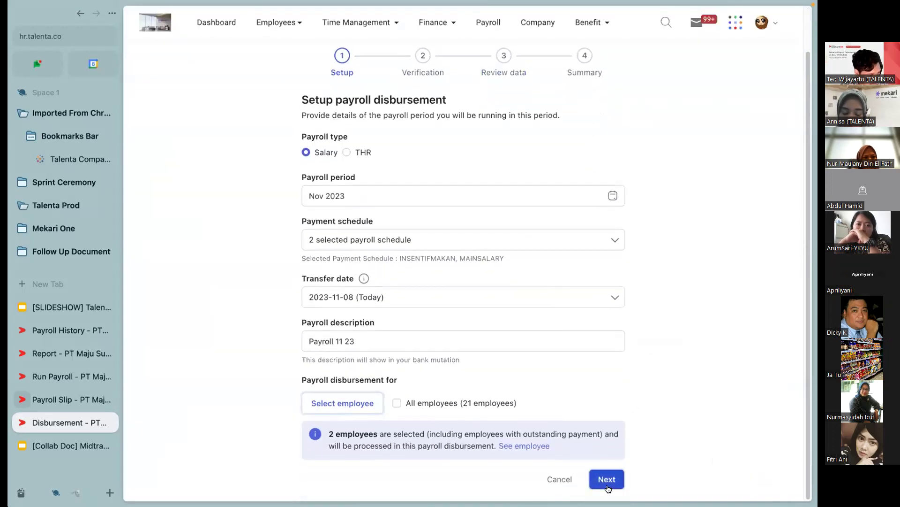
# Step: Proceed through the data review, choose the BSSBI Bank Sampoerna account for the transfer and confirm proceeding to payment
pyautogui.click(607, 483)
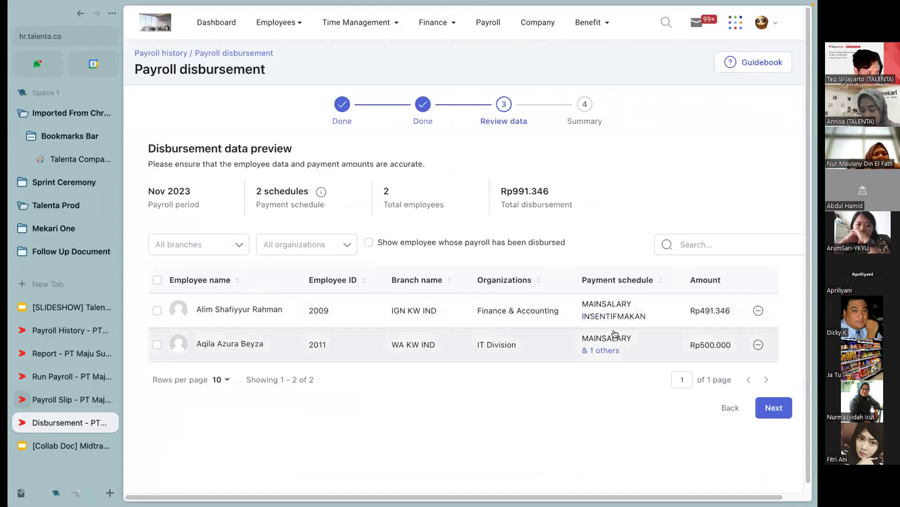
pyautogui.click(774, 407)
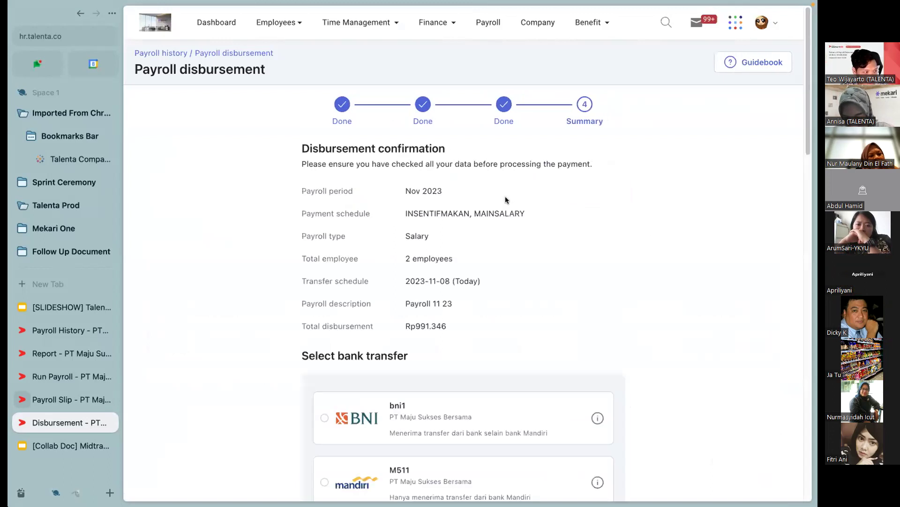
pyautogui.scroll(-15, 481, 324)
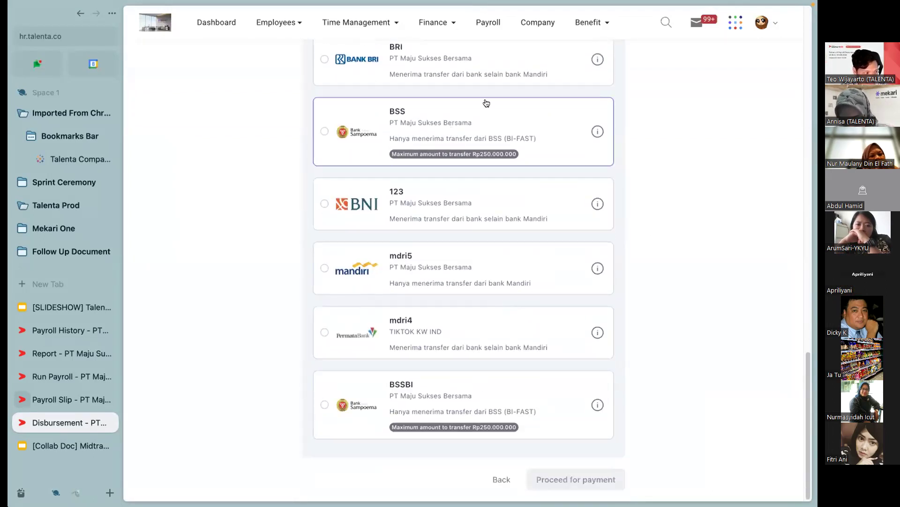
pyautogui.click(478, 424)
pyautogui.click(585, 483)
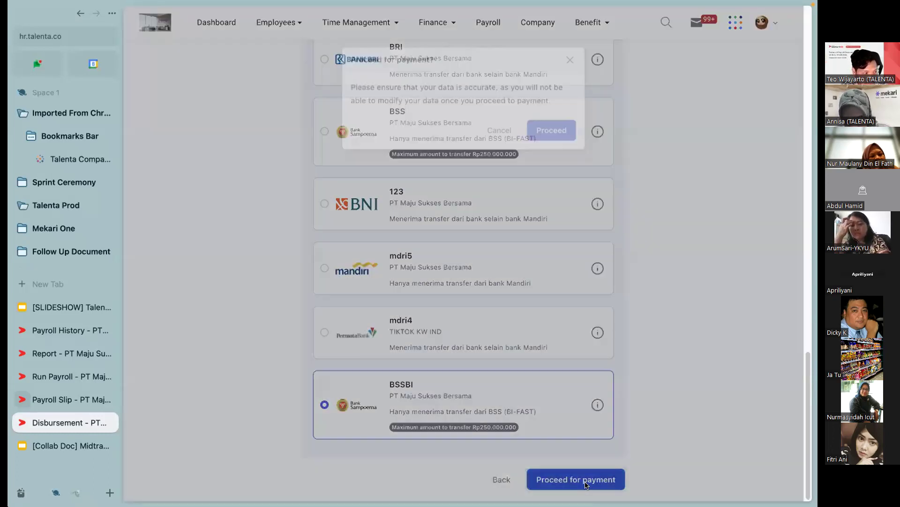
pyautogui.click(552, 130)
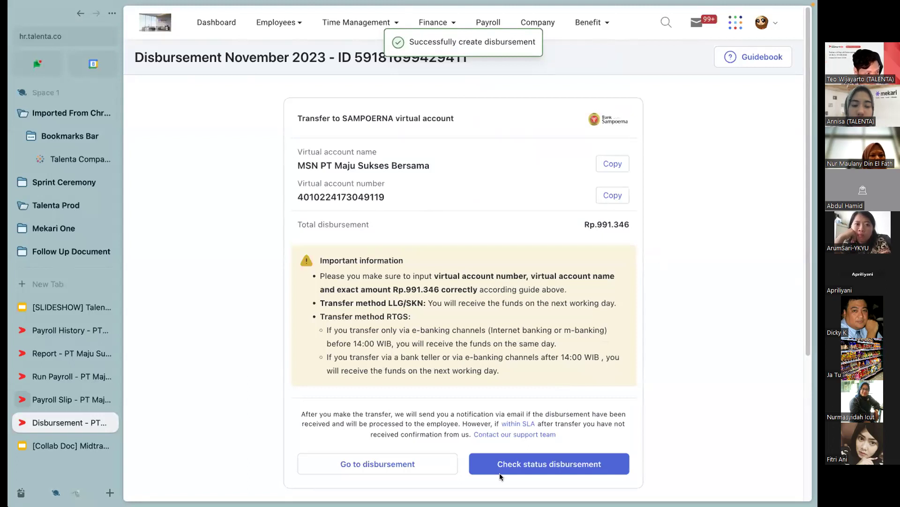
# Step: Check the status of the created disbursement, review its processed employees and open its payment instructions
pyautogui.click(514, 466)
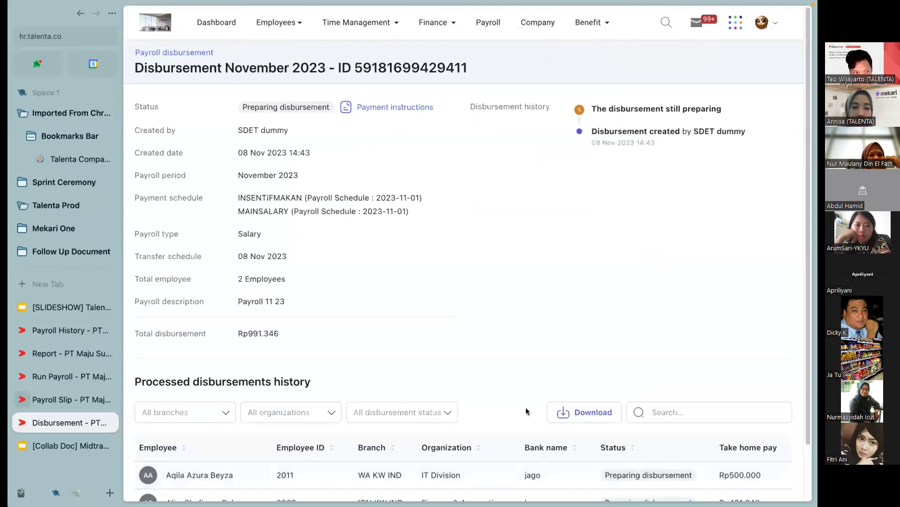
pyautogui.scroll(-2, 344, 352)
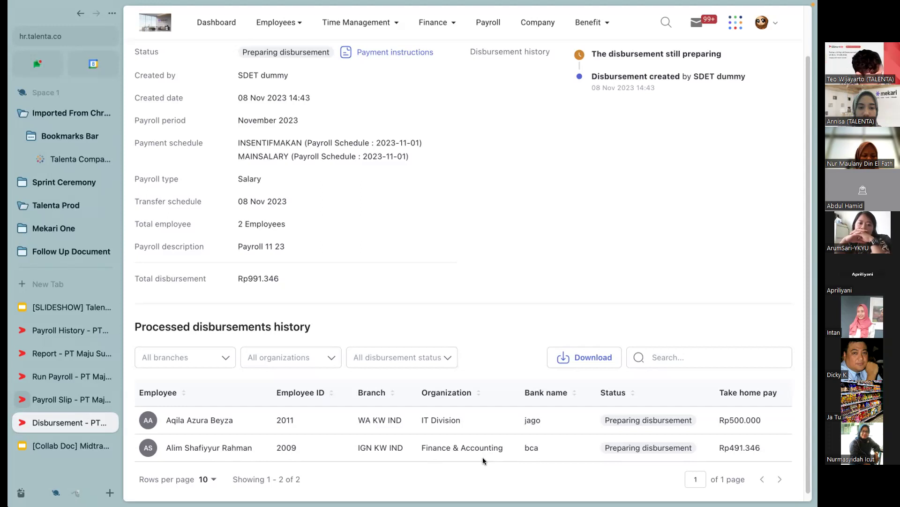
pyautogui.click(418, 48)
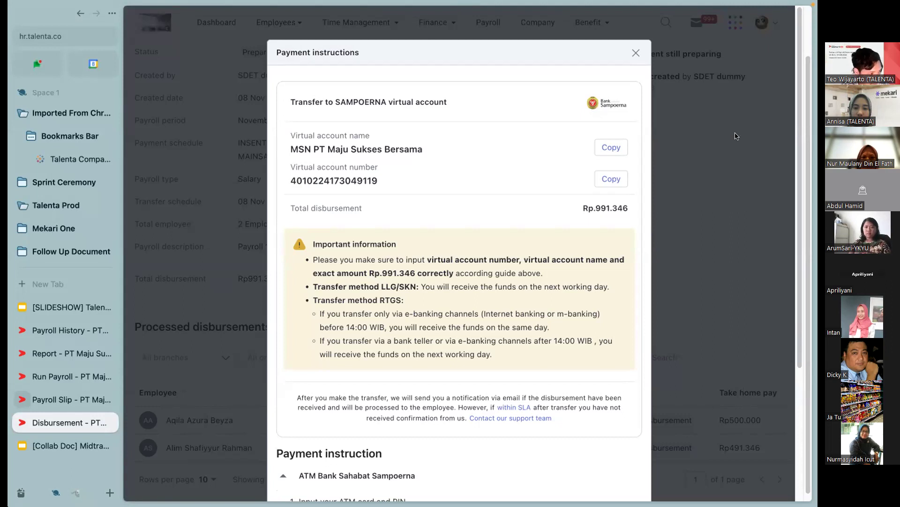
# Step: Close the payment instructions, then reload the disbursement details to check the status of the disbursement and its processed employees
pyautogui.click(635, 52)
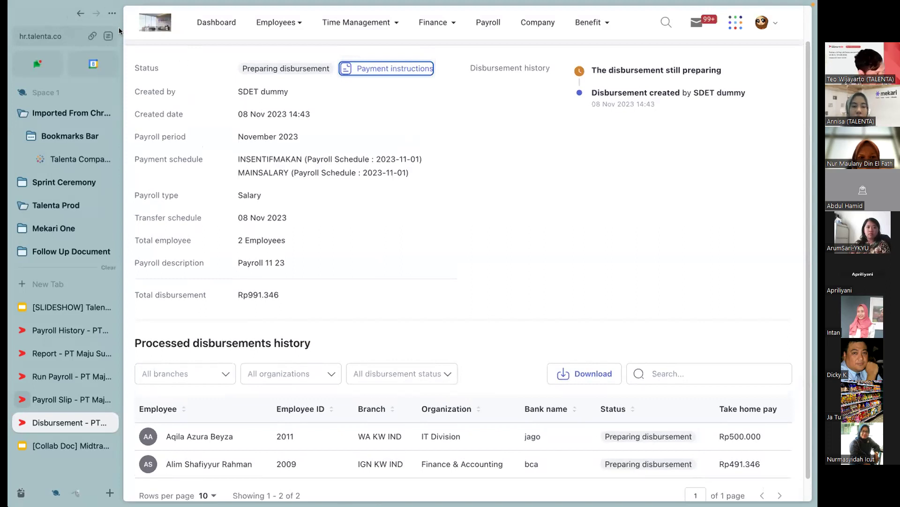
pyautogui.click(75, 37)
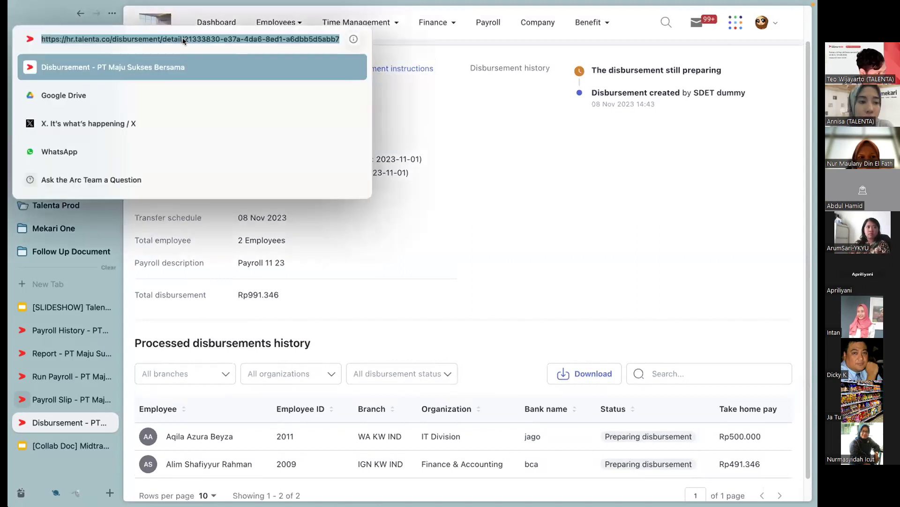
pyautogui.press('Escape')
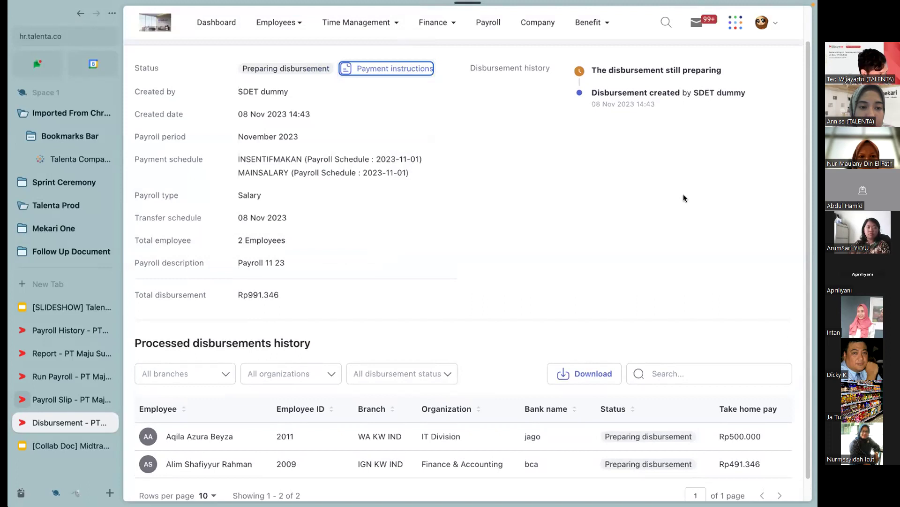
pyautogui.press('super+r')
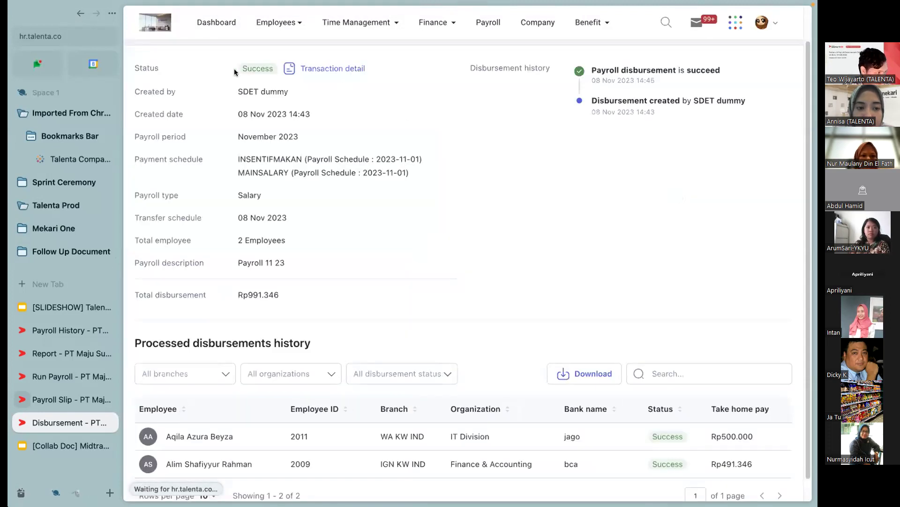
pyautogui.moveTo(235, 70); pyautogui.dragTo(275, 71)
pyautogui.moveTo(651, 436); pyautogui.dragTo(687, 439)
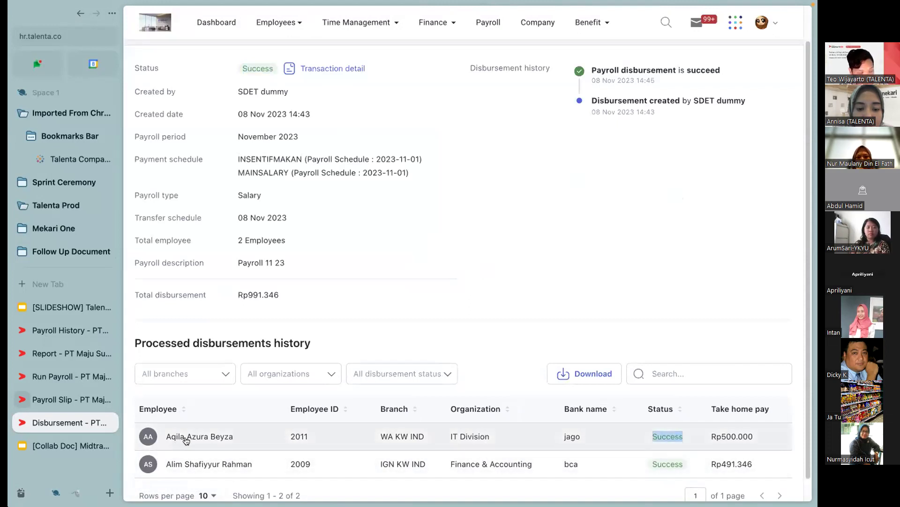
pyautogui.click(161, 433)
pyautogui.moveTo(161, 432); pyautogui.dragTo(729, 450)
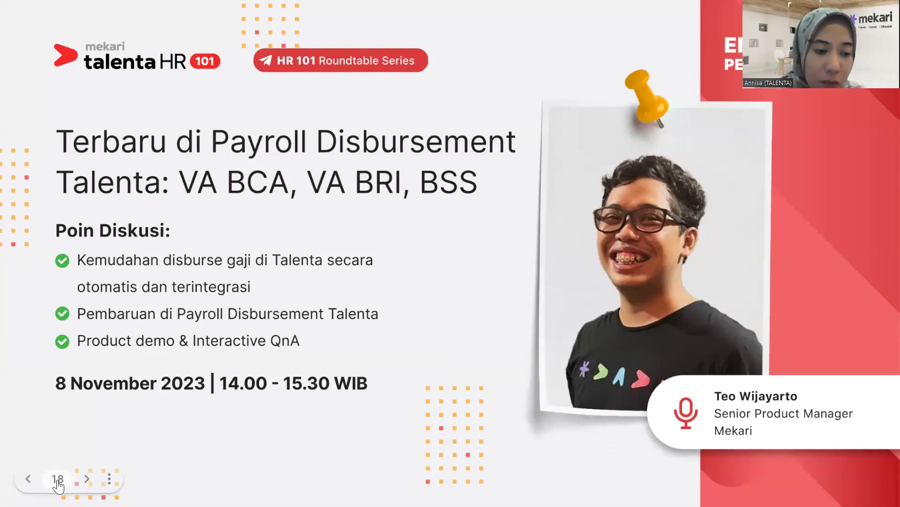
# Step: Switch to the slideshow and look through its slide list as far as slide 35, BUMPER, and the entries following it
pyautogui.click(57, 480)
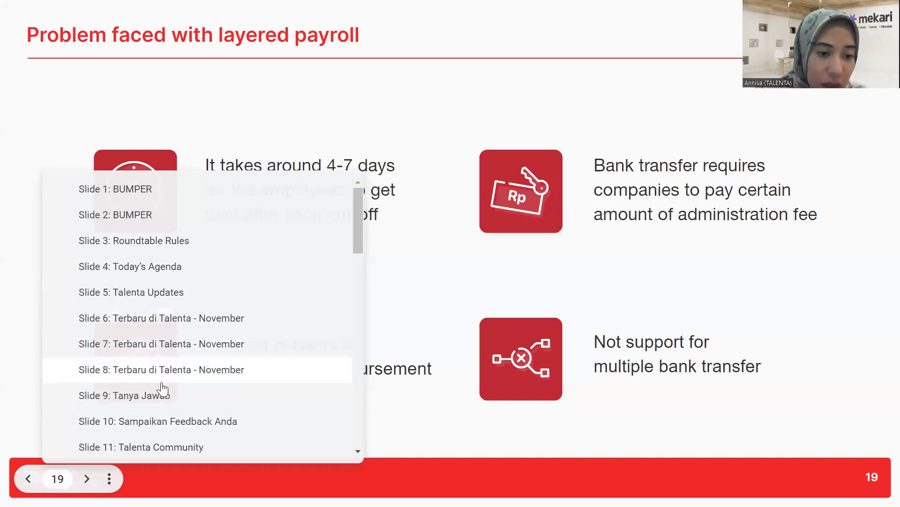
pyautogui.scroll(-10, 162, 389)
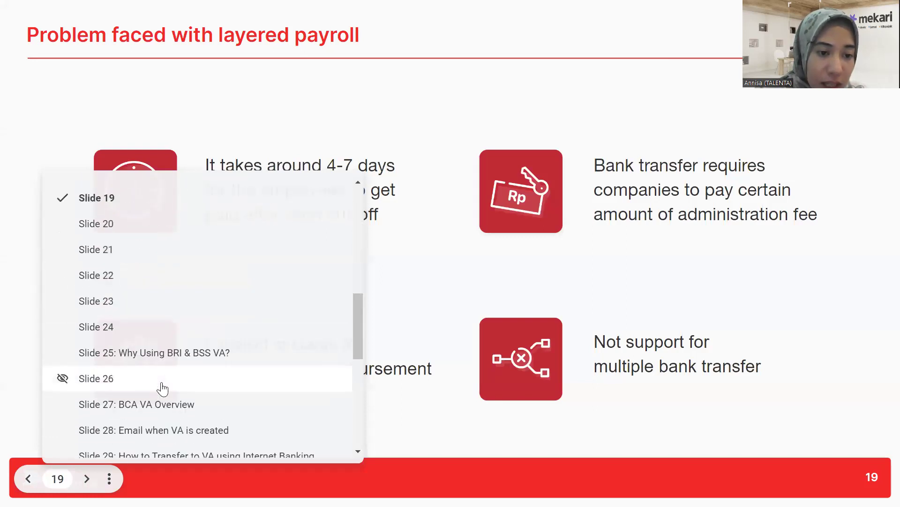
pyautogui.scroll(-5, 161, 388)
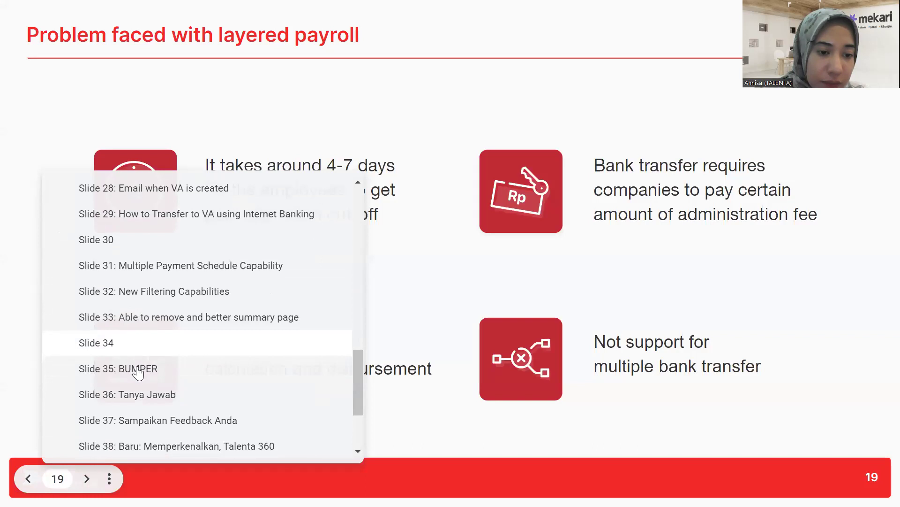
pyautogui.scroll(-1, 132, 363)
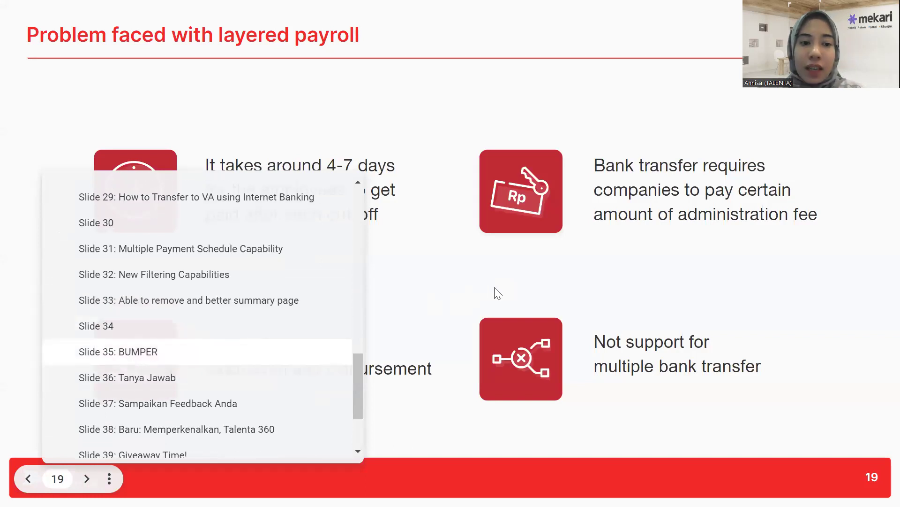
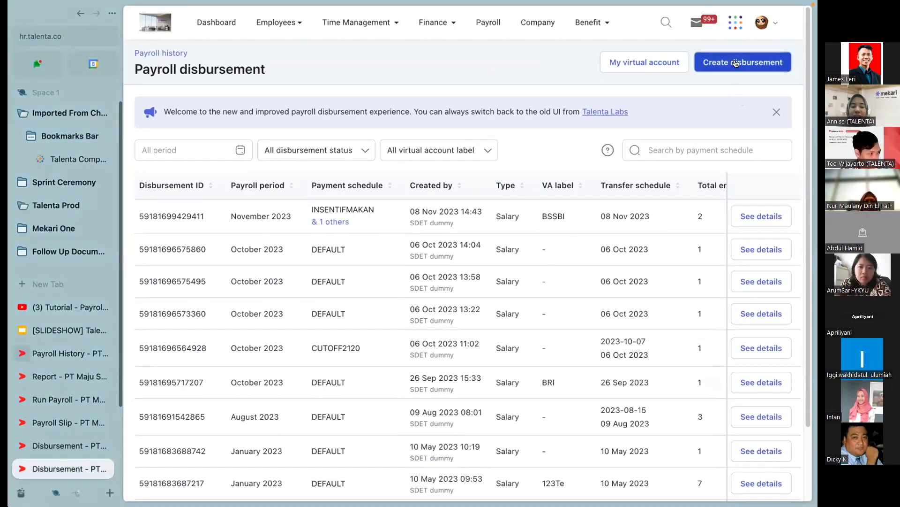
# Step: Start a new payroll disbursement in Talenta and choose the MAINSALARY payment schedule by searching for "Main"
pyautogui.click(735, 63)
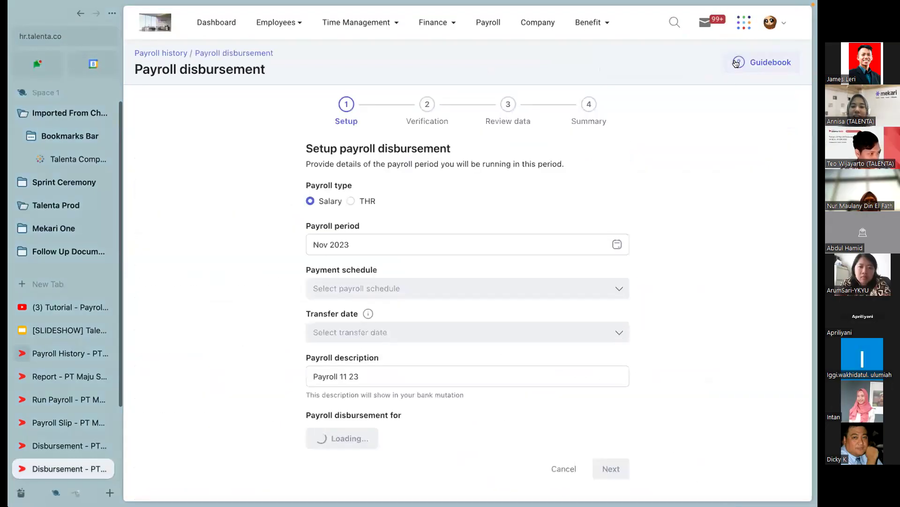
pyautogui.click(416, 294)
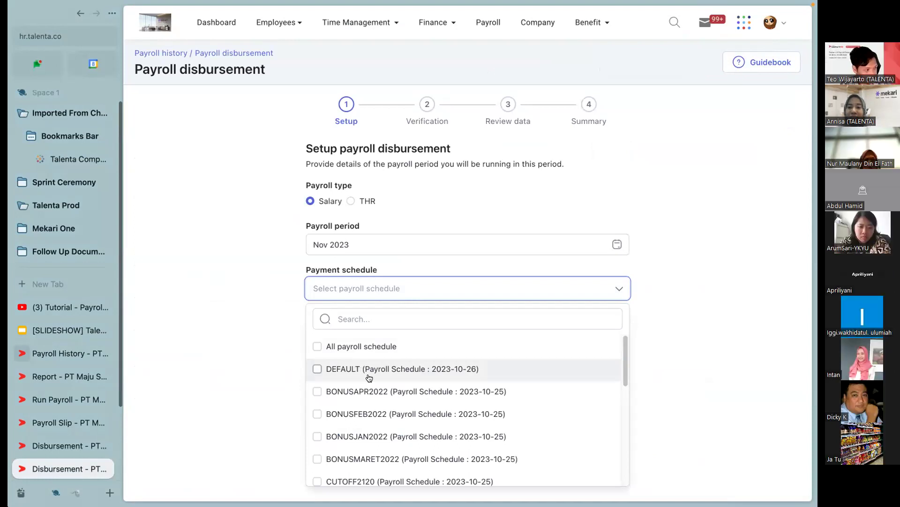
pyautogui.click(384, 319)
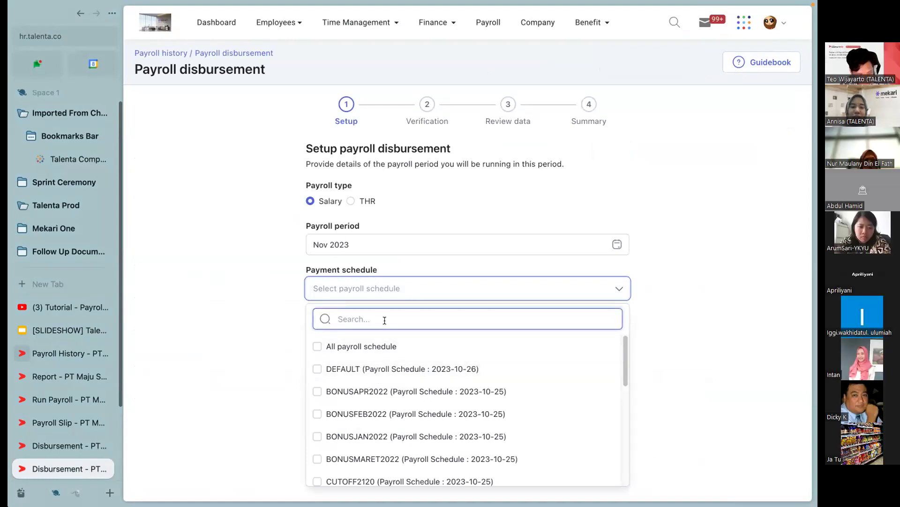
pyautogui.write('Main')
pyautogui.click(385, 344)
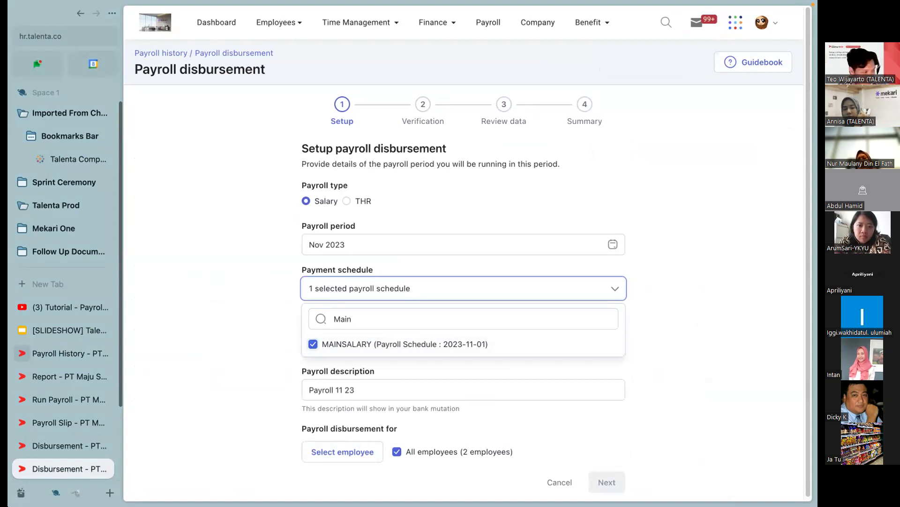
pyautogui.click(666, 352)
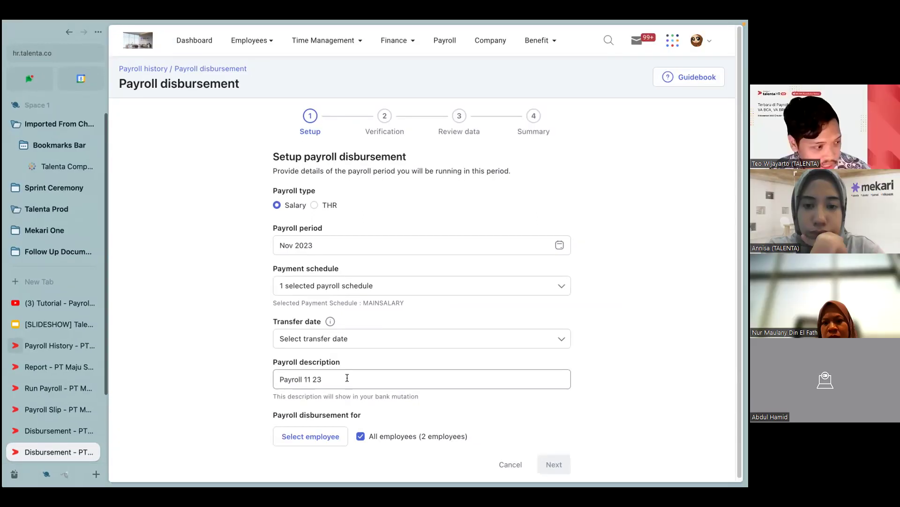
# Step: Replace the payroll description with "PT MID SOLUSI Payroll Juni" and highlight the new text
pyautogui.moveTo(347, 378); pyautogui.dragTo(281, 365)
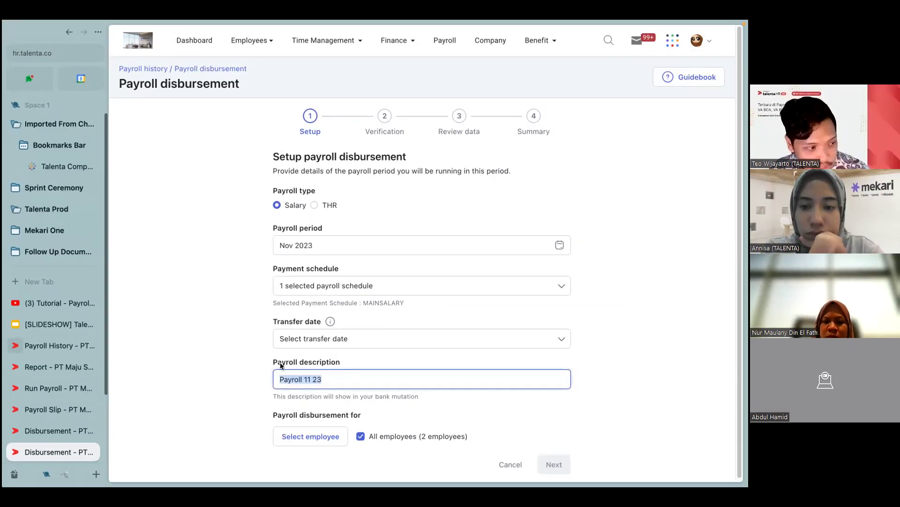
pyautogui.click(299, 380)
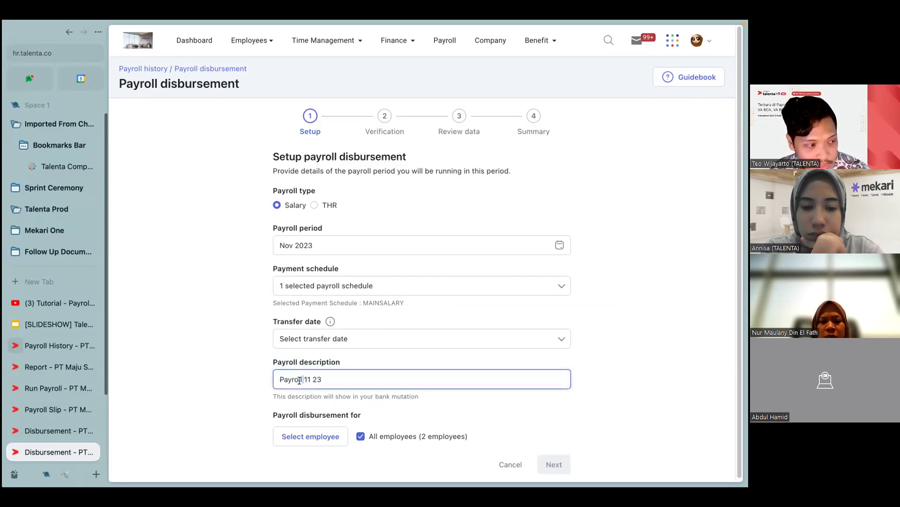
pyautogui.tripleClick(299, 380)
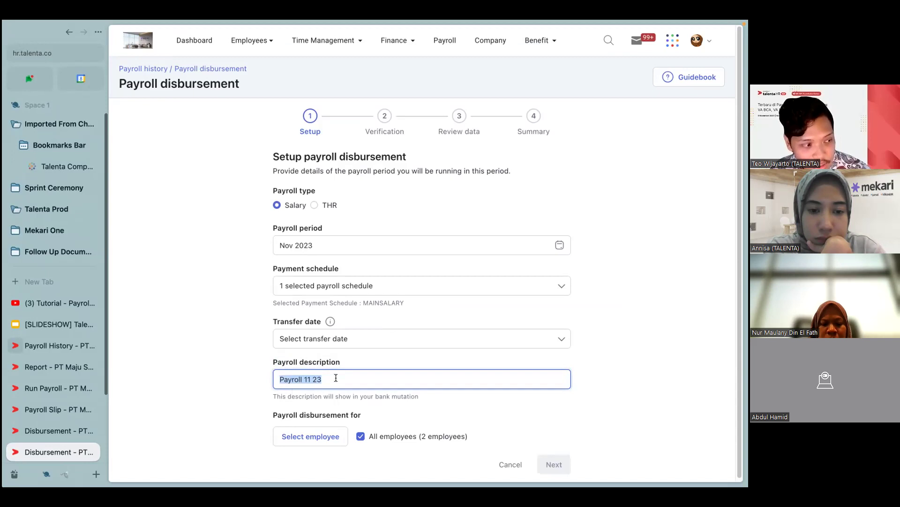
pyautogui.moveTo(336, 377); pyautogui.dragTo(240, 378)
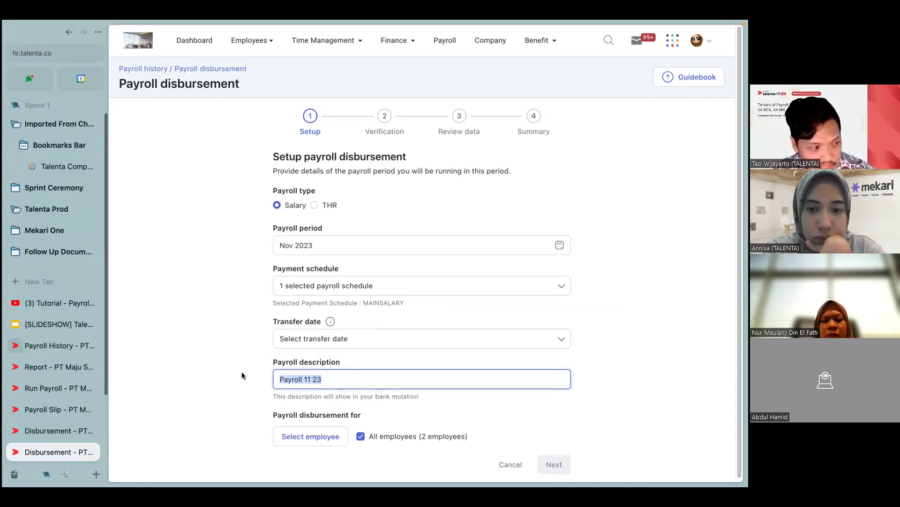
pyautogui.write('P')
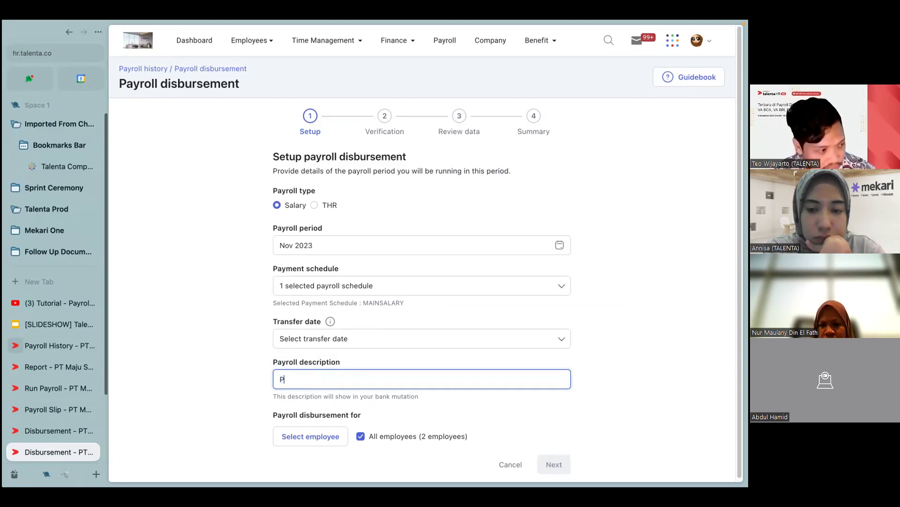
pyautogui.write('T M')
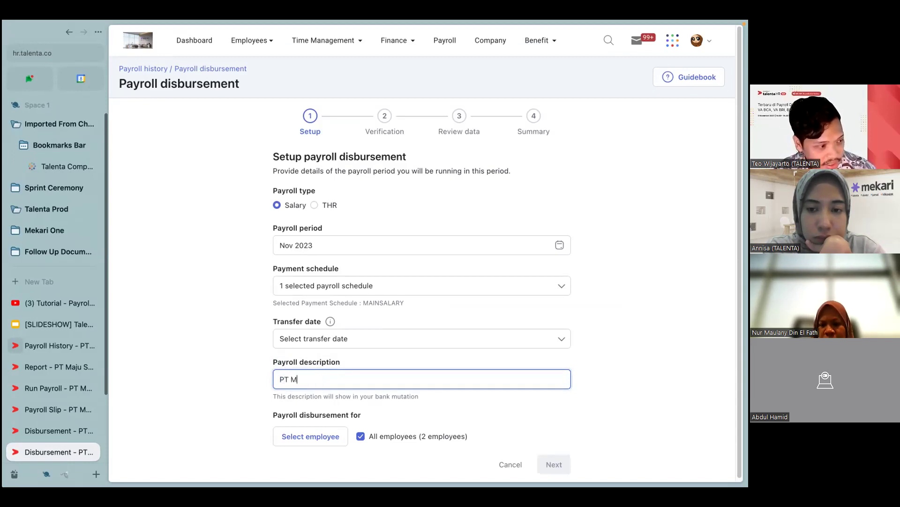
pyautogui.write('ID SOLUS')
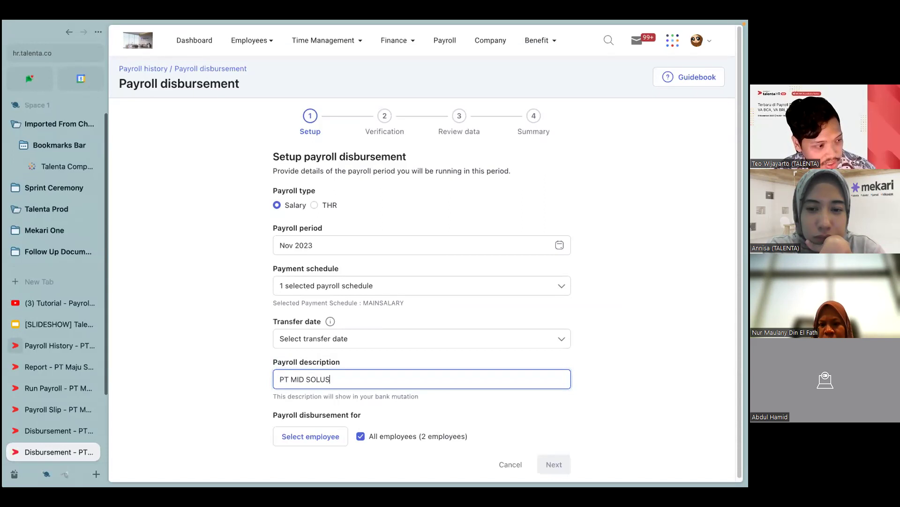
pyautogui.write('I Payroll Juni')
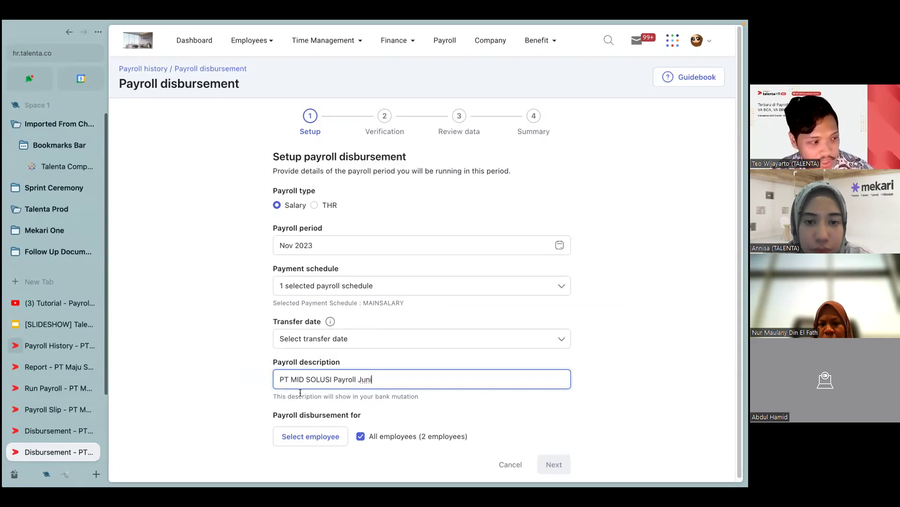
pyautogui.moveTo(430, 373); pyautogui.dragTo(249, 364)
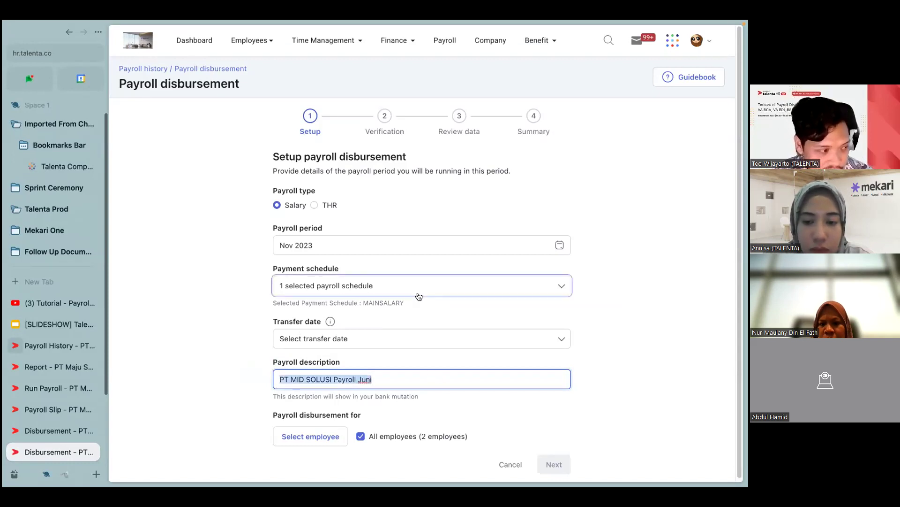